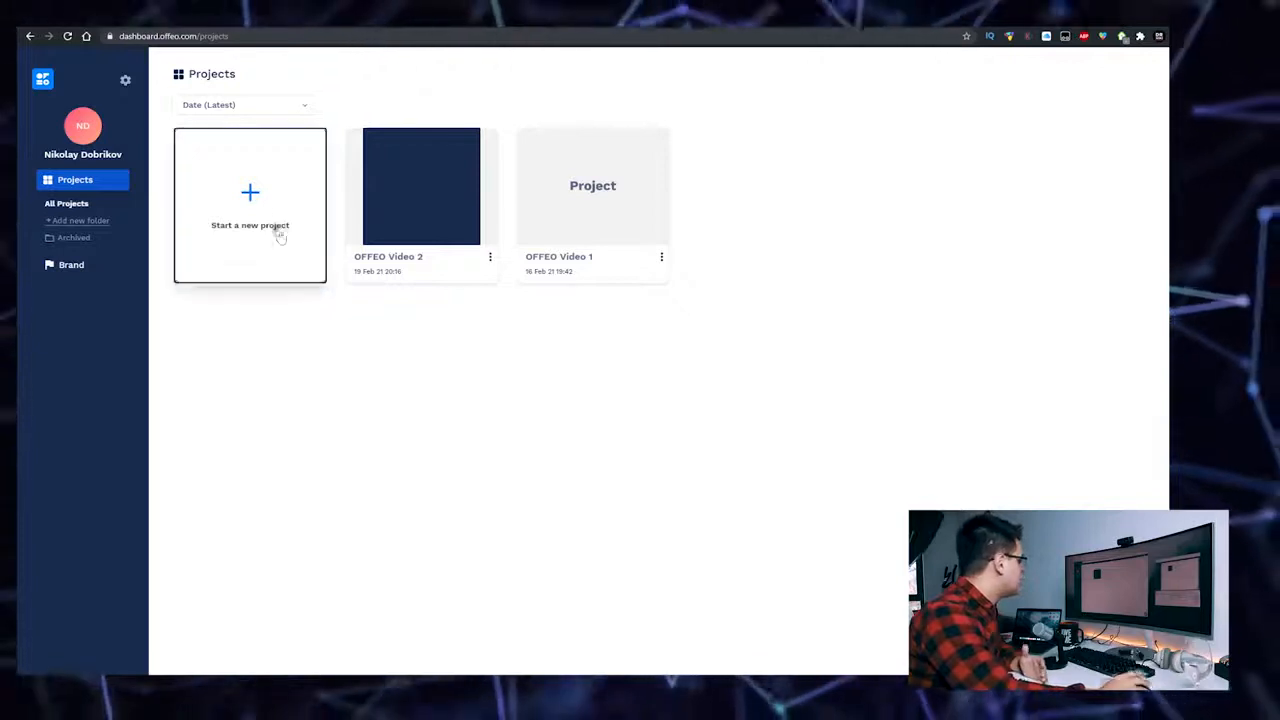
Start a new project from an empty canvas in the 1080 x 1080 Social Media Post format.
{"action": "left_click", "coordinate": [280, 240]}
{"action": "left_click", "coordinate": [186, 363]}
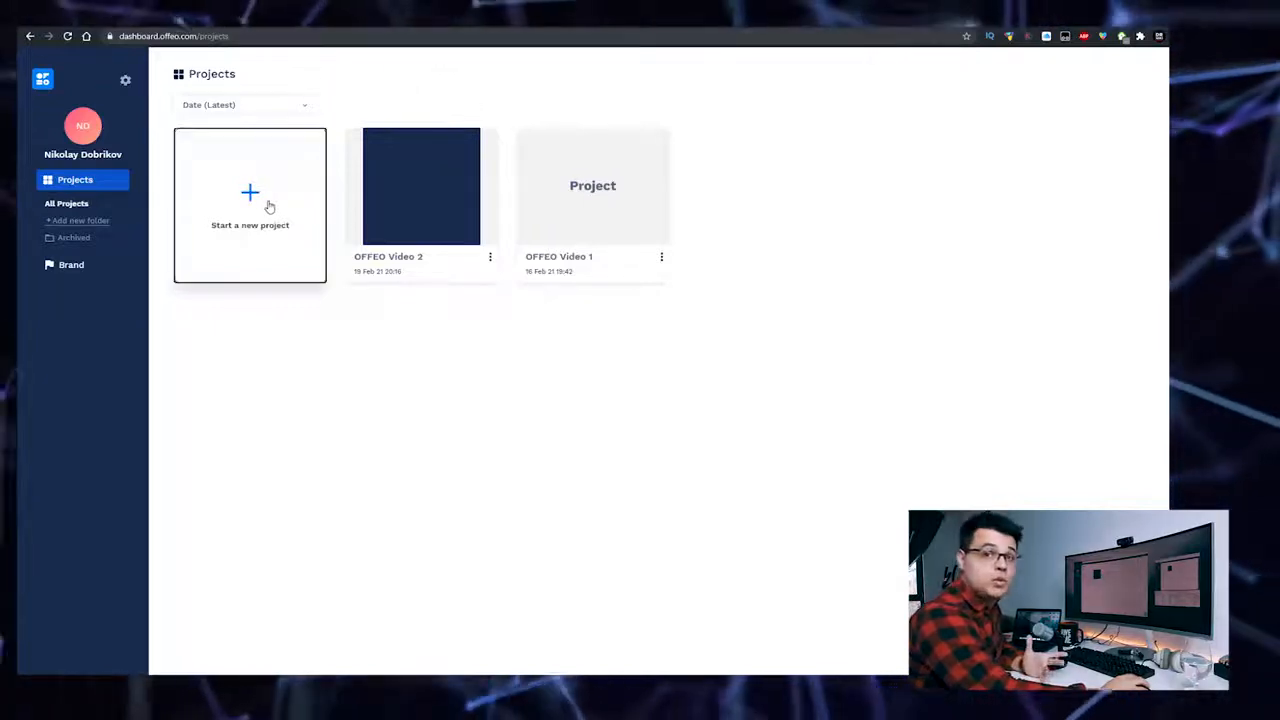
{"action": "left_click", "coordinate": [268, 206]}
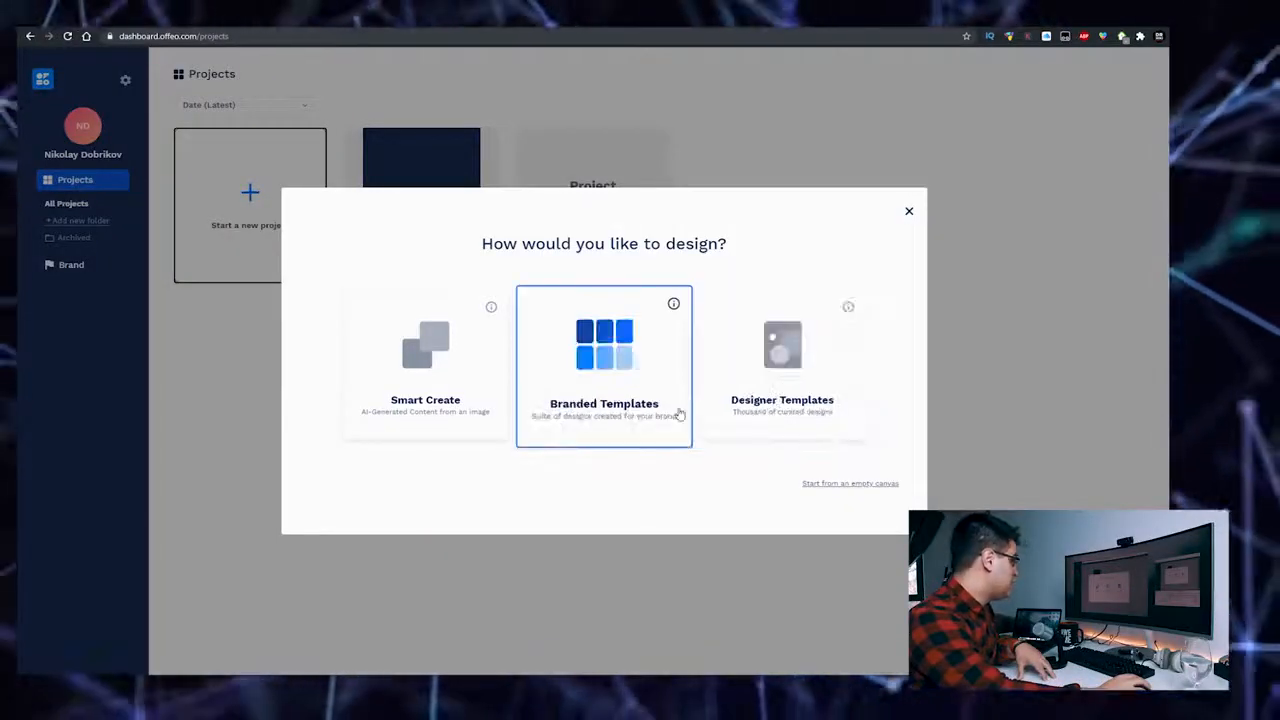
{"action": "left_click", "coordinate": [855, 488]}
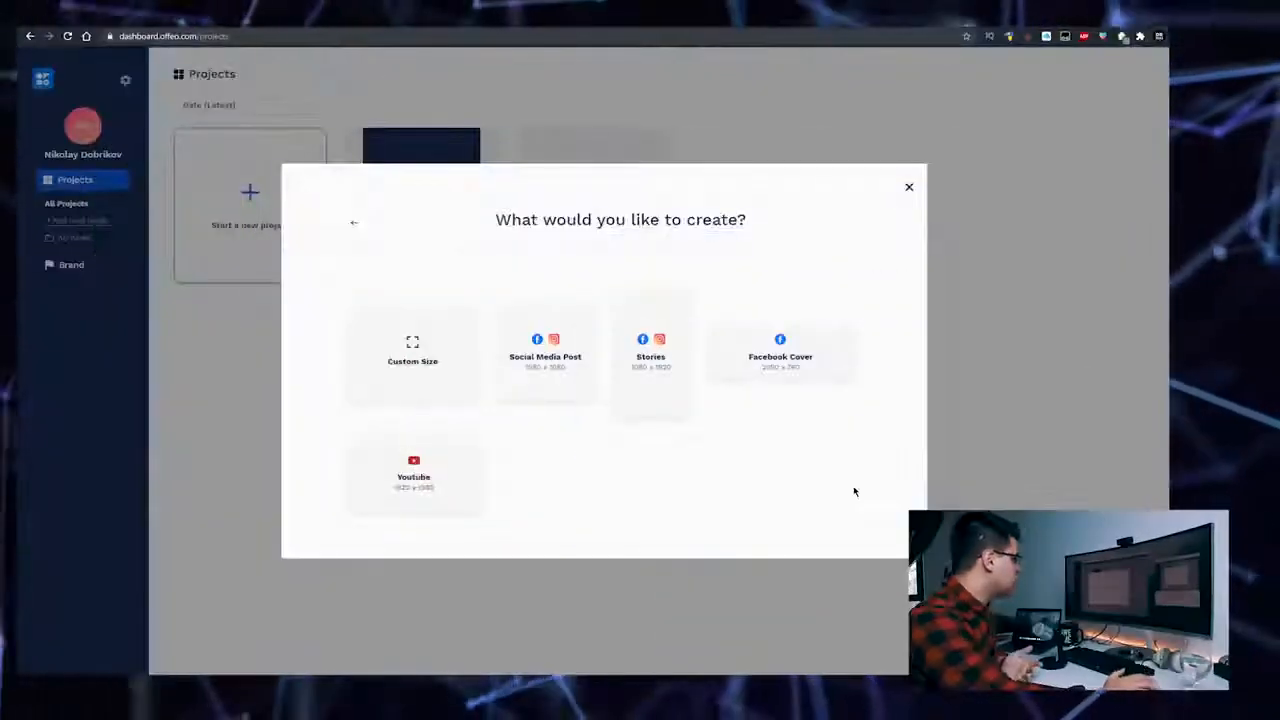
{"action": "left_click", "coordinate": [548, 358]}
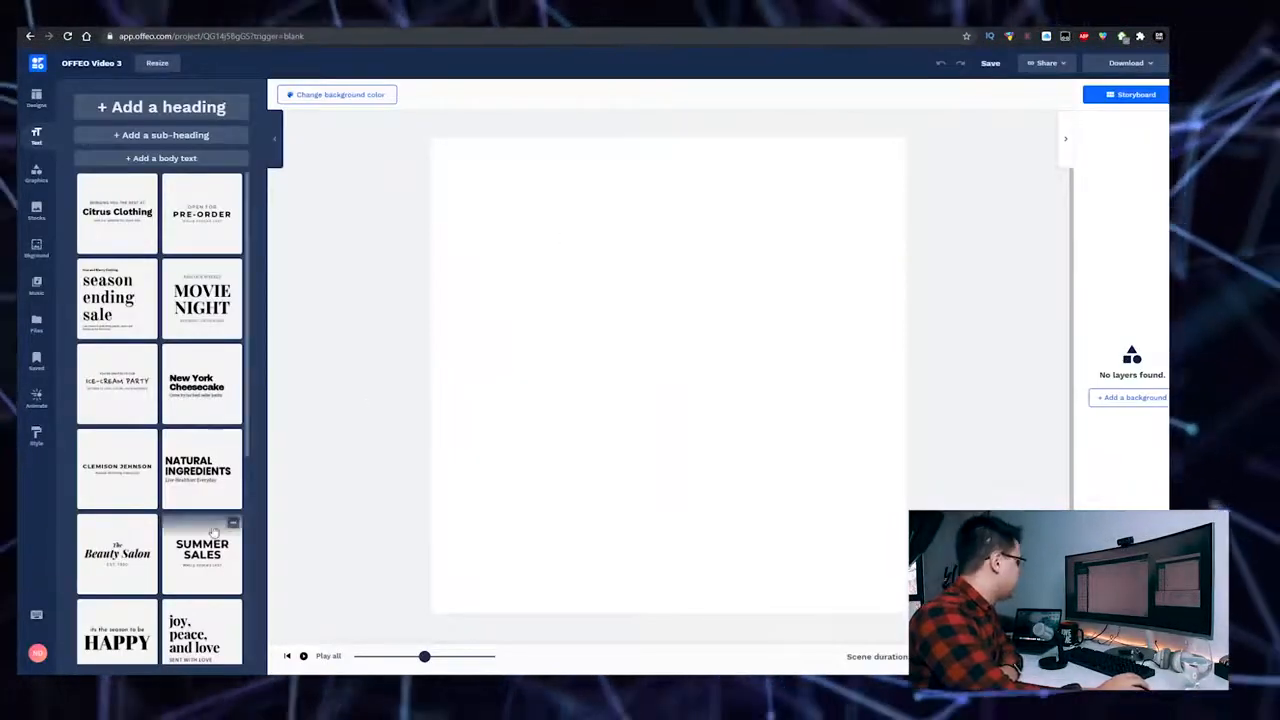
Add the "its the season to be HAPPY" text design and replace its upper line with "Is Your Dog".
{"action": "left_click", "coordinate": [117, 625]}
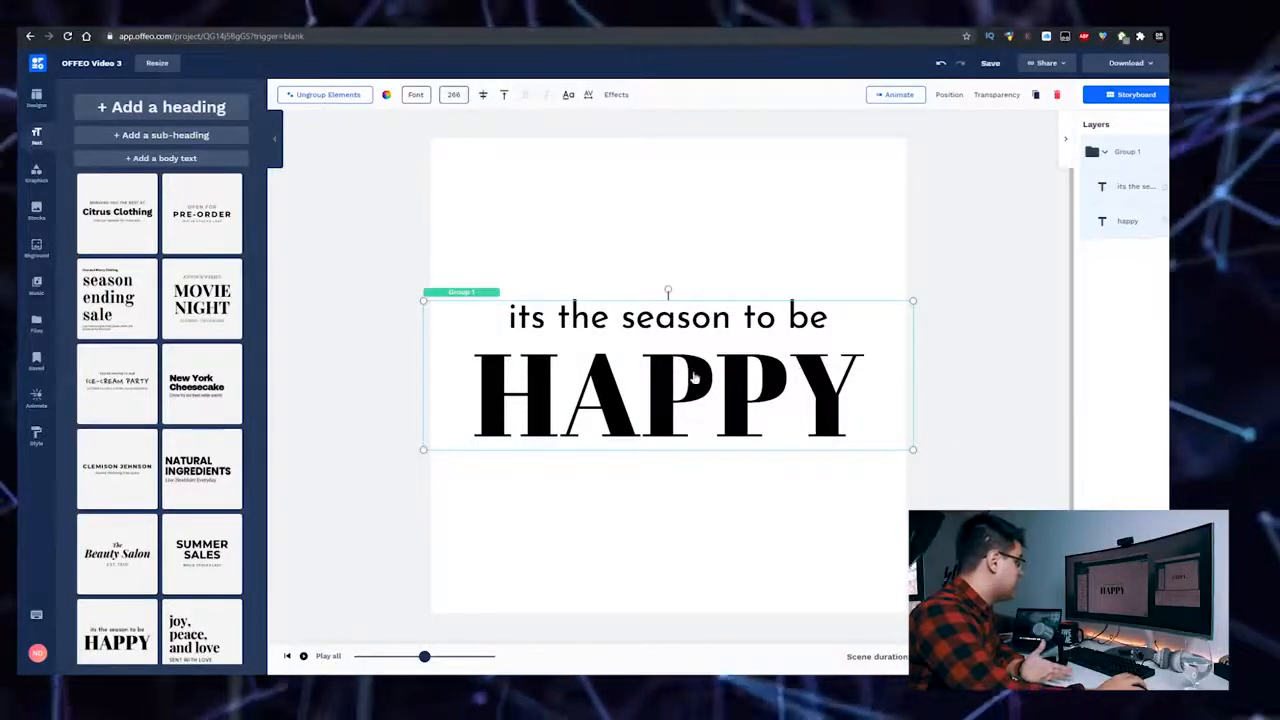
{"action": "double_click", "coordinate": [617, 318]}
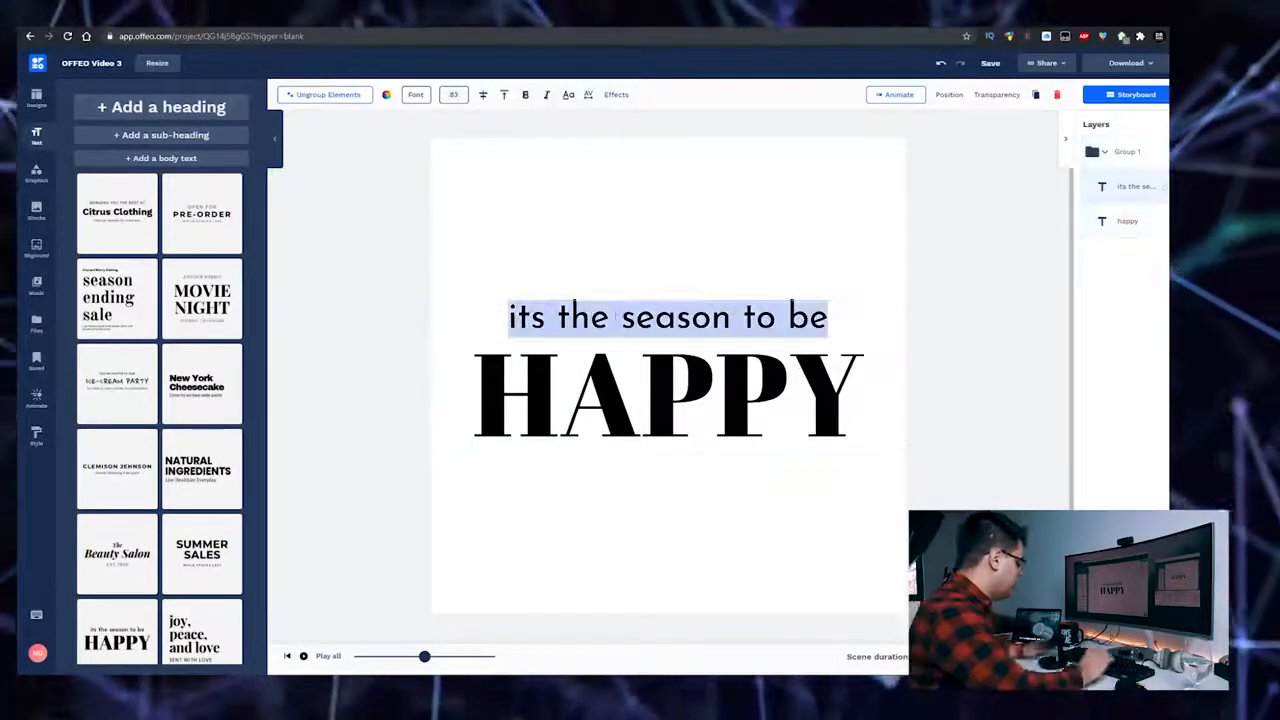
{"action": "type", "text": "Is "}
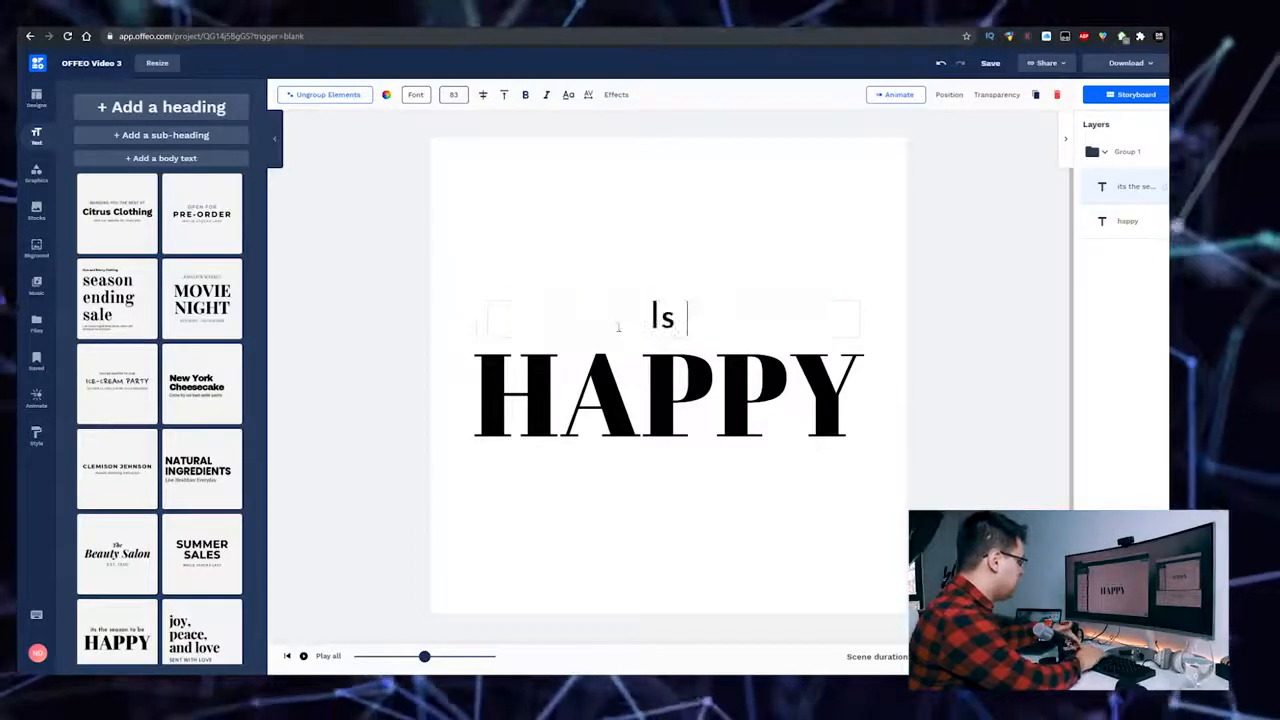
{"action": "type", "text": "Your Dog"}
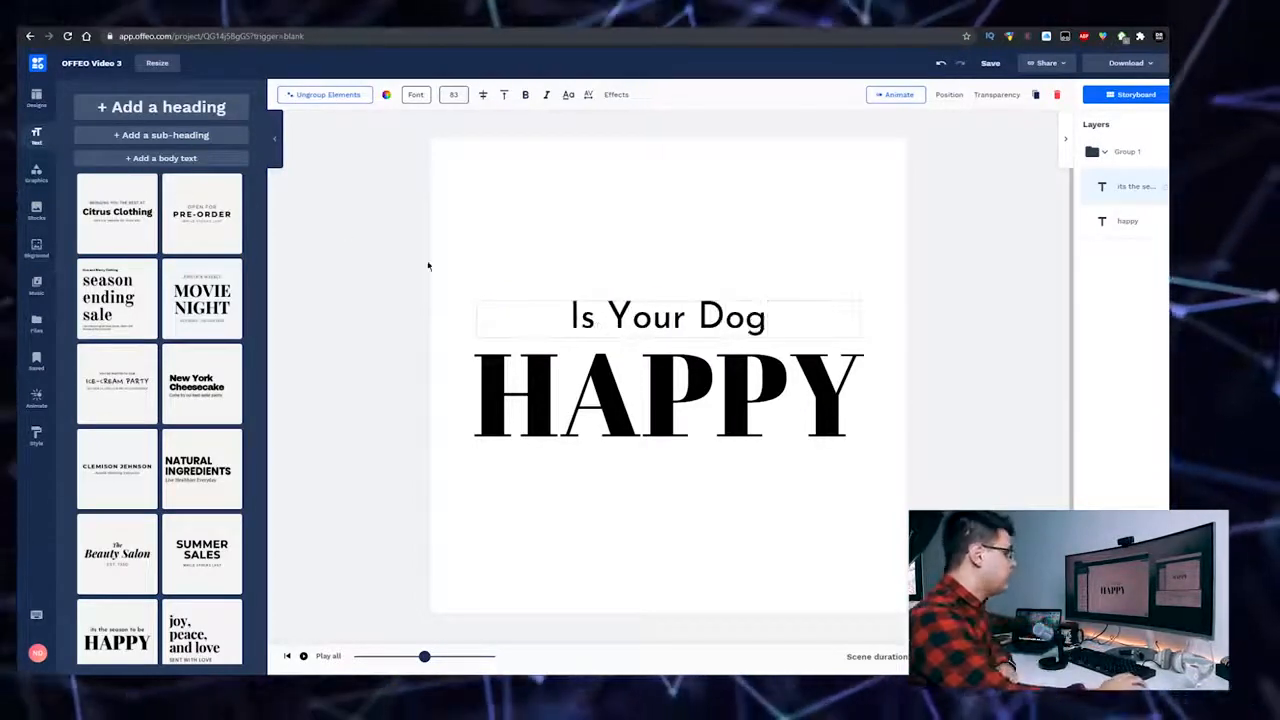
Move the text group into the upper part of the canvas, keeping it horizontally centred.
{"action": "left_click", "coordinate": [621, 394]}
{"action": "left_click_drag", "start_coordinate": [621, 394], "coordinate": [621, 287]}
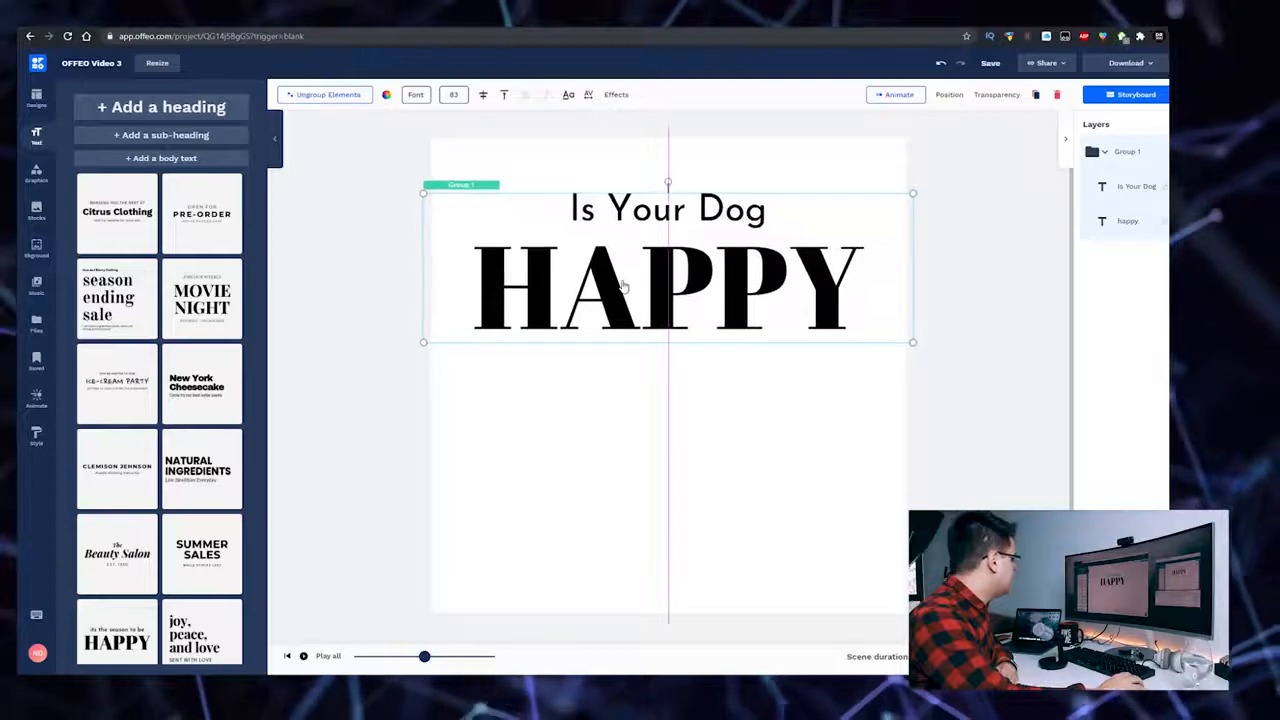
{"action": "left_click", "coordinate": [306, 451]}
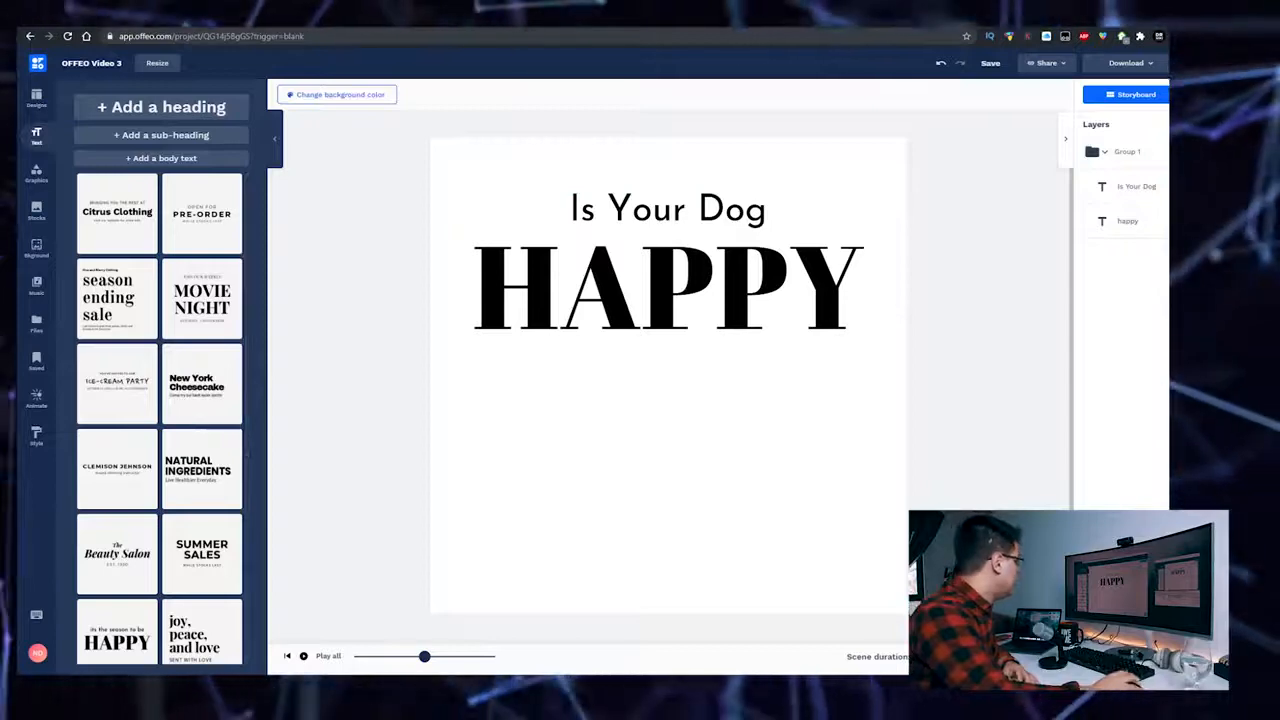
Search the graphics library for "dog" and add the open-mouthed pug to the canvas.
{"action": "left_click", "coordinate": [28, 180]}
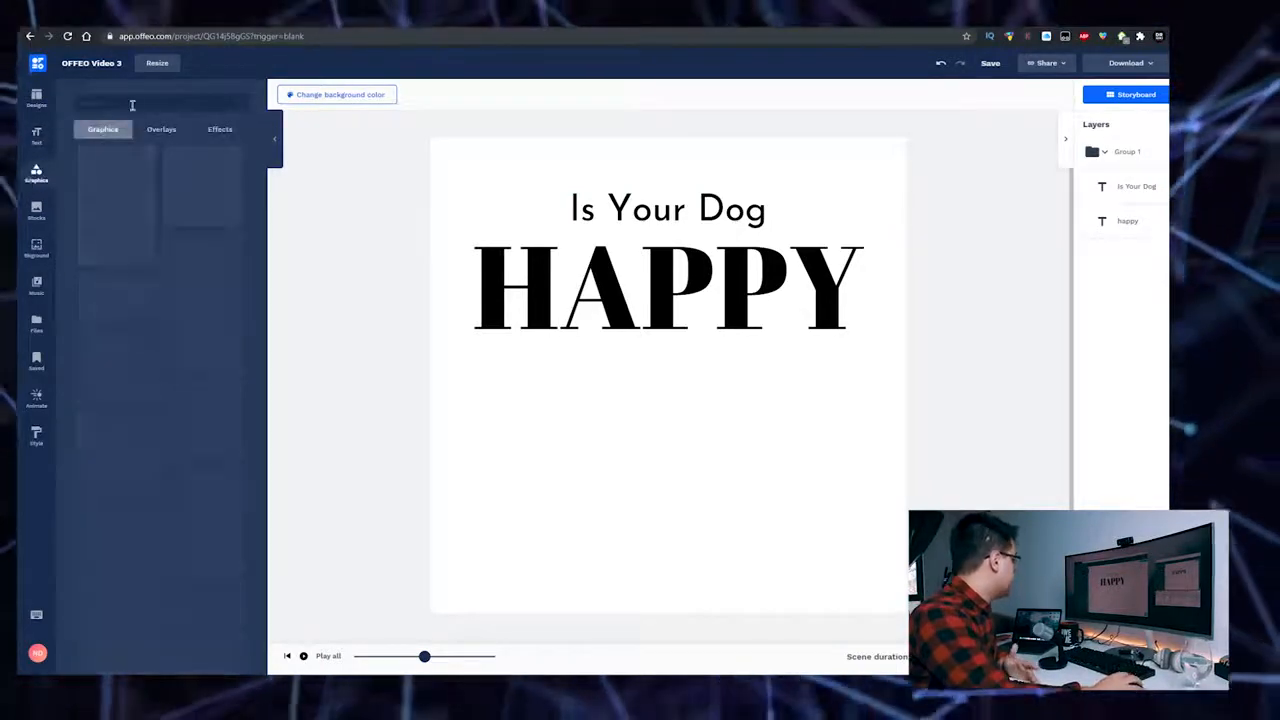
{"action": "type", "text": "dog"}
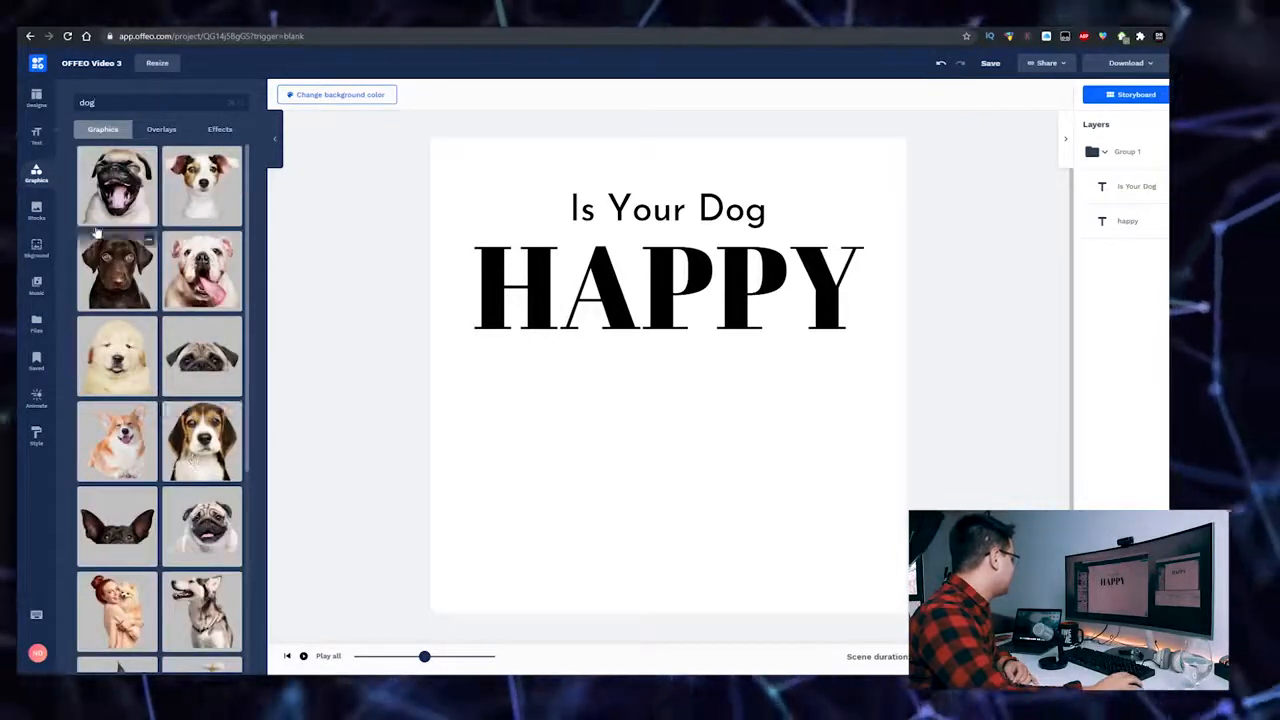
{"action": "left_click", "coordinate": [122, 190]}
Resize the pug graphic and place it at the bottom edge of the canvas beneath the text.
{"action": "left_click_drag", "start_coordinate": [659, 375], "coordinate": [659, 430]}
{"action": "left_click_drag", "start_coordinate": [847, 241], "coordinate": [782, 308]}
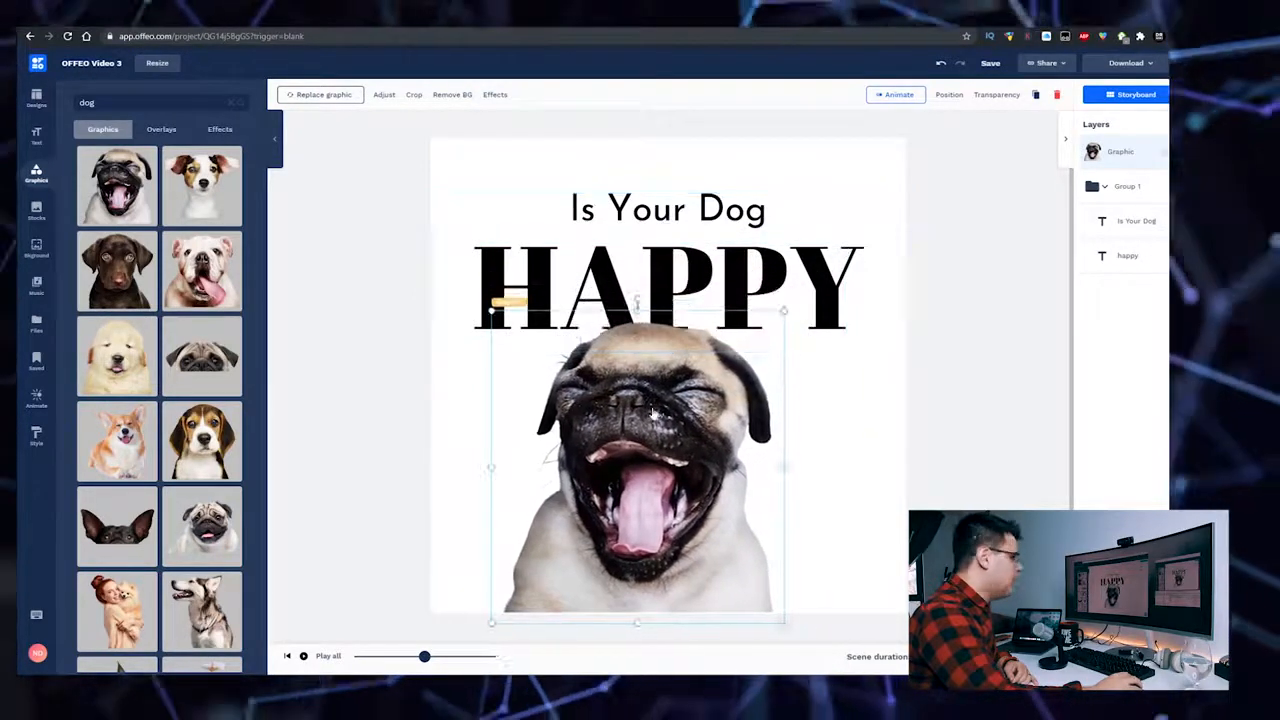
{"action": "left_click_drag", "start_coordinate": [651, 414], "coordinate": [679, 412]}
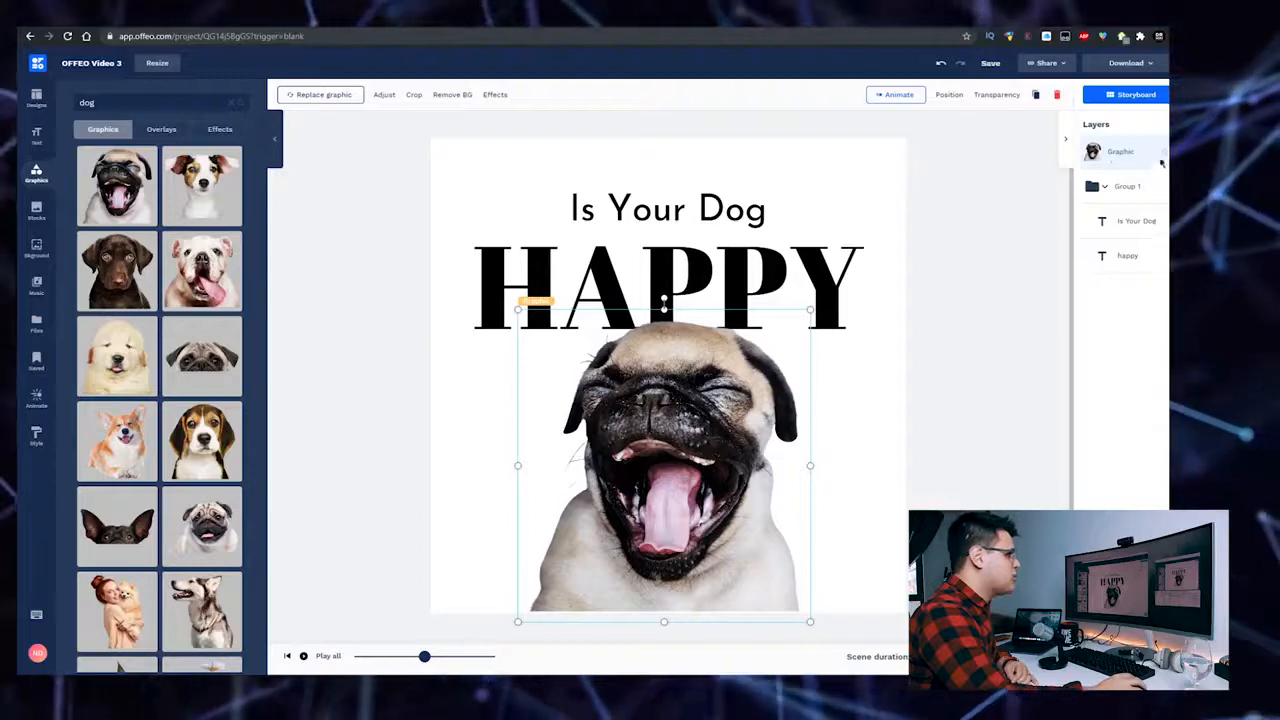
{"action": "mouse_move", "coordinate": [1110, 157]}
{"action": "left_mouse_down"}
{"action": "mouse_move", "coordinate": [1098, 297]}
{"action": "mouse_move", "coordinate": [1097, 152]}
{"action": "left_mouse_up"}
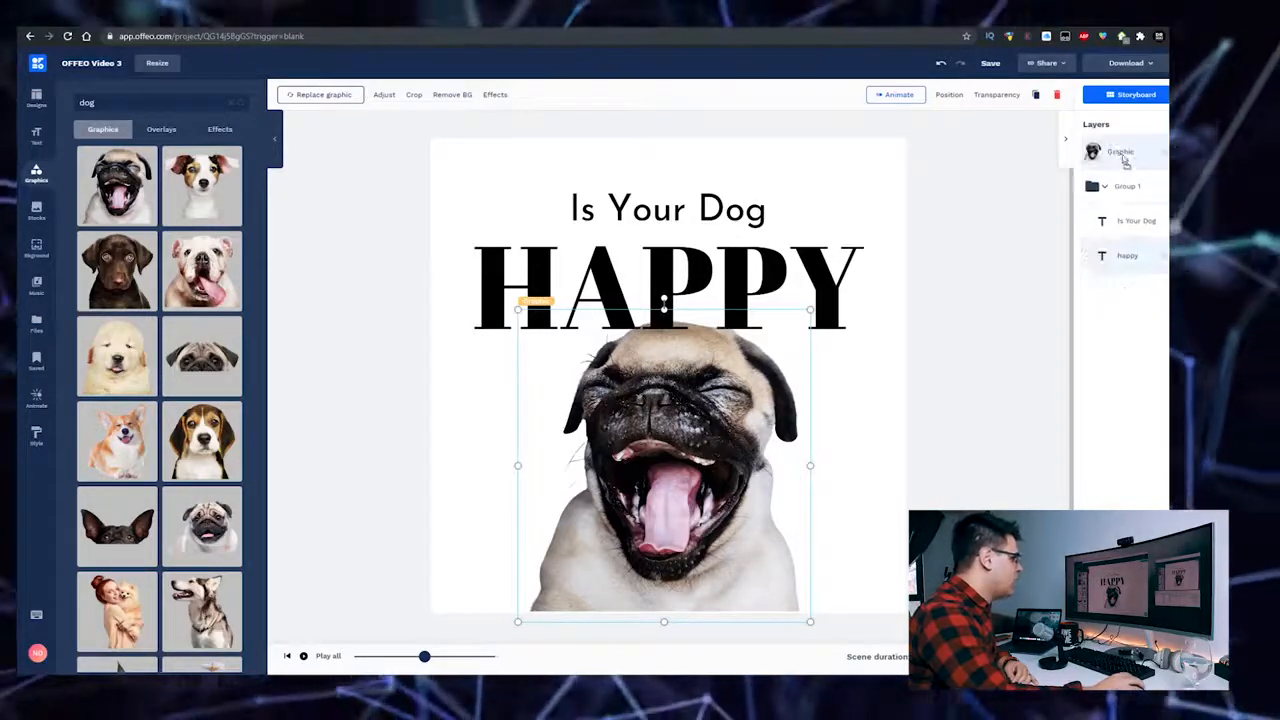
{"action": "left_click_drag", "start_coordinate": [664, 397], "coordinate": [662, 400]}
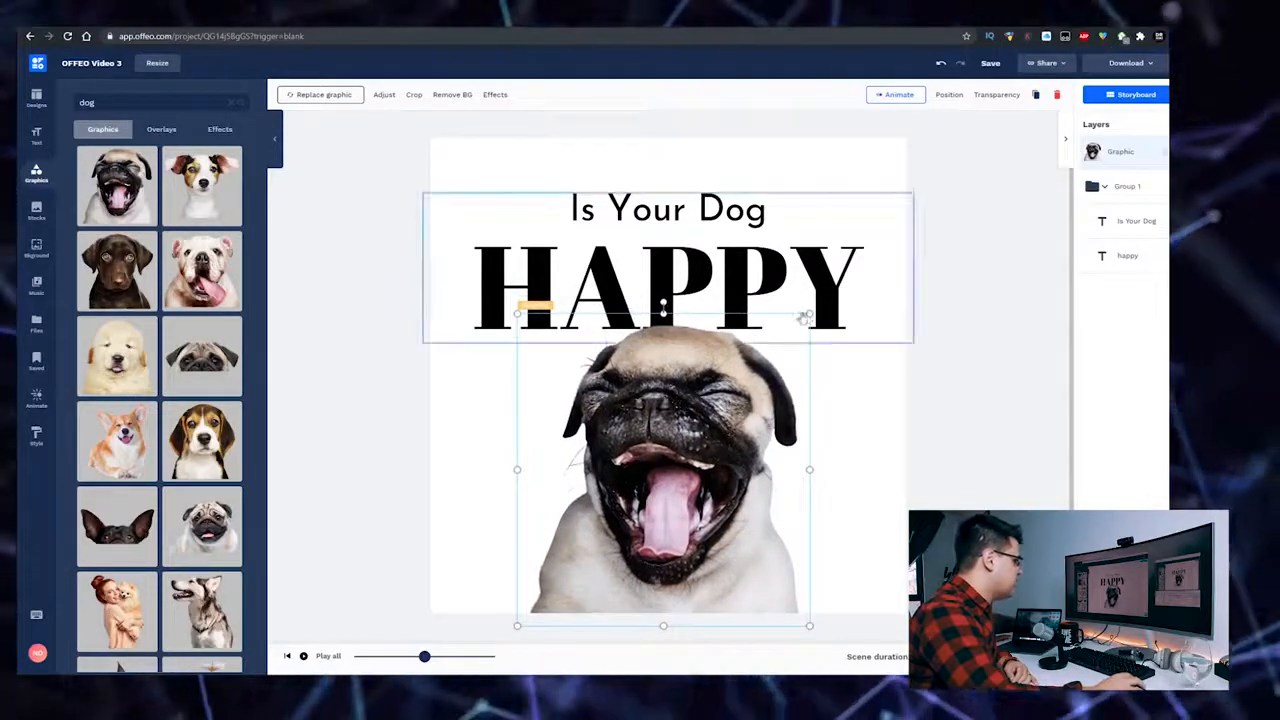
{"action": "left_click_drag", "start_coordinate": [809, 314], "coordinate": [819, 304]}
{"action": "left_click_drag", "start_coordinate": [763, 353], "coordinate": [757, 354]}
Raise the text group slightly so HAPPY sits just above the pug's head, and centre the pug horizontally.
{"action": "left_click_drag", "start_coordinate": [717, 261], "coordinate": [718, 241]}
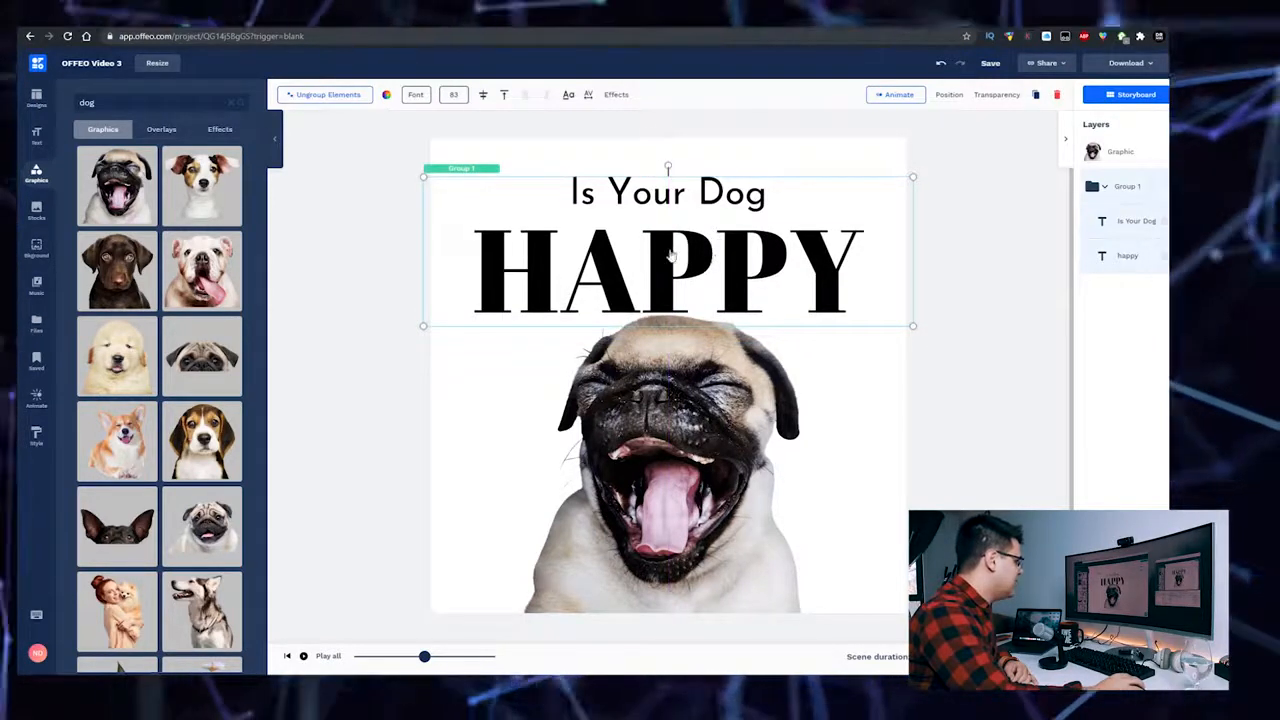
{"action": "mouse_move", "coordinate": [670, 255]}
{"action": "left_mouse_down"}
{"action": "mouse_move", "coordinate": [670, 270]}
{"action": "mouse_move", "coordinate": [670, 259]}
{"action": "left_mouse_up"}
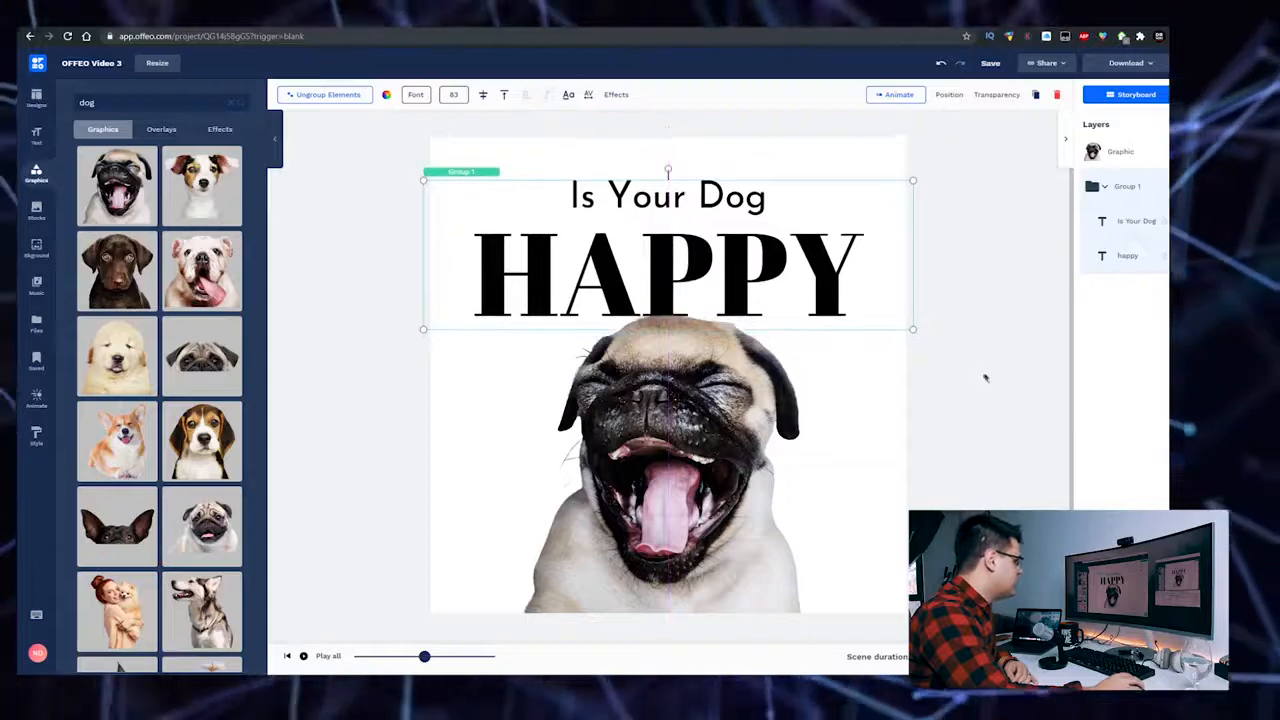
{"action": "left_click", "coordinate": [983, 375]}
{"action": "left_click_drag", "start_coordinate": [695, 420], "coordinate": [700, 421]}
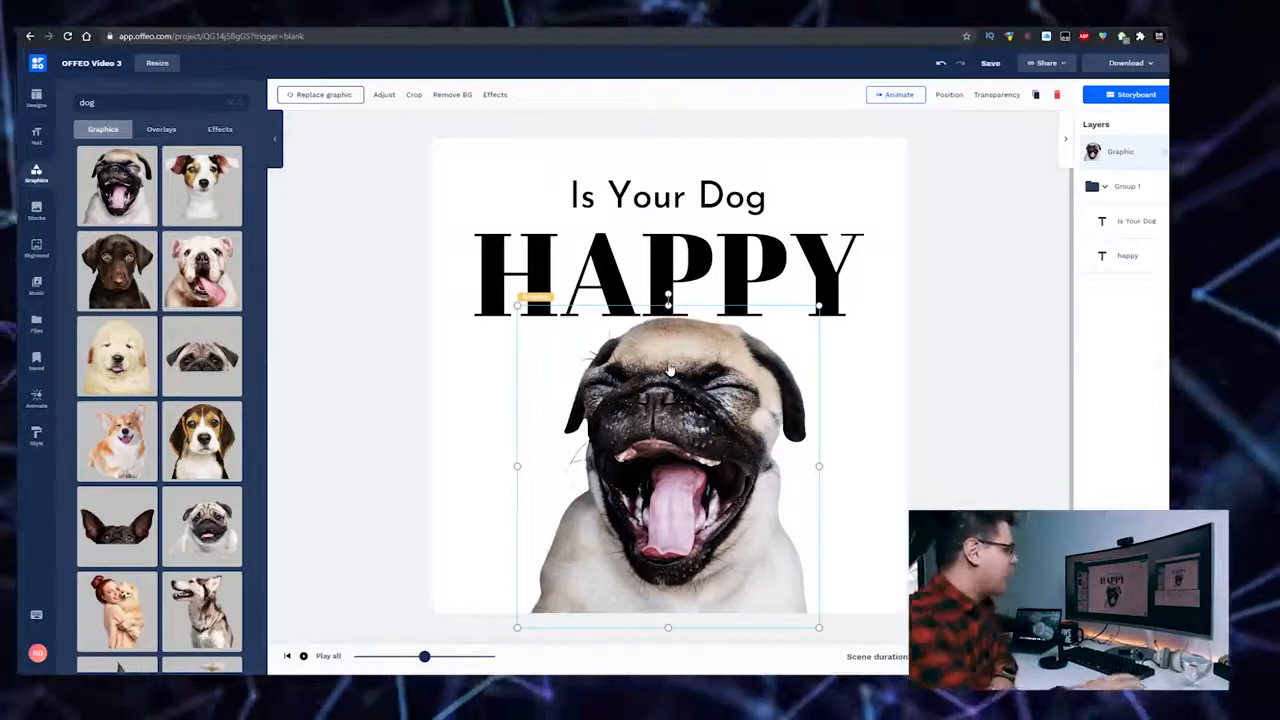
Apply the Light Speed entrance animation from the left to the pug graphic and play the scene.
{"action": "left_click", "coordinate": [549, 243]}
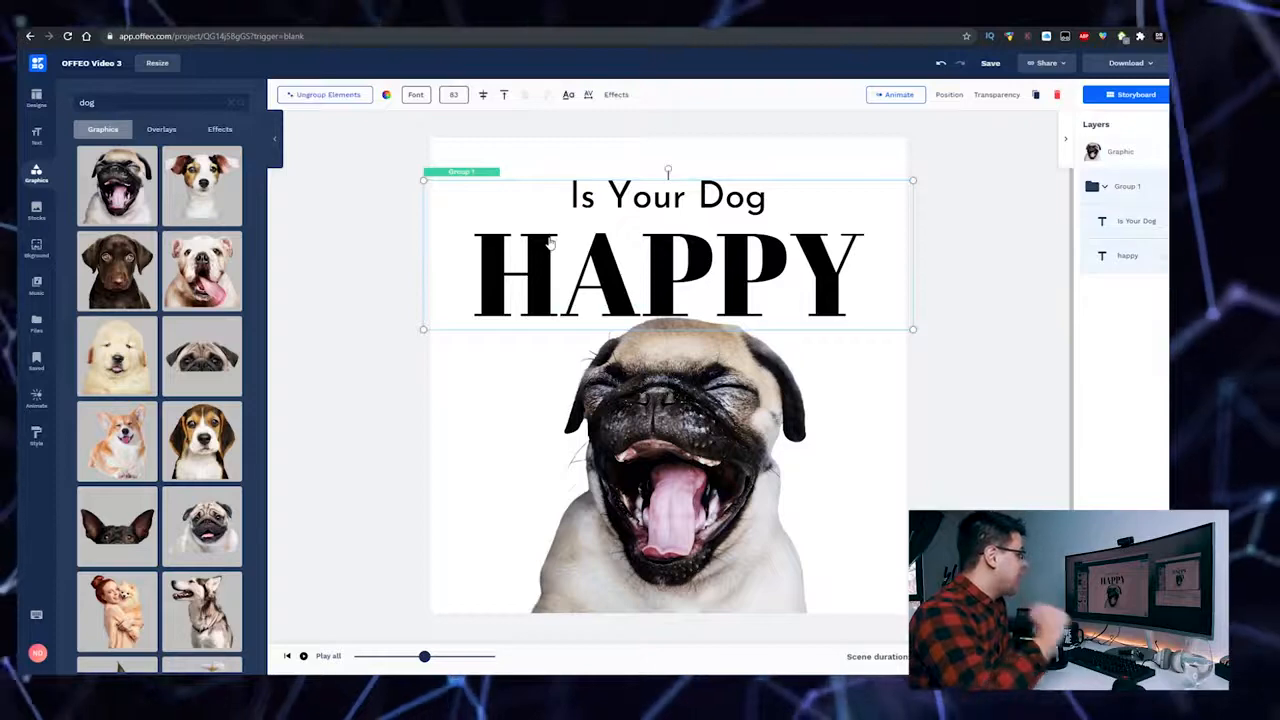
{"action": "left_click", "coordinate": [742, 385]}
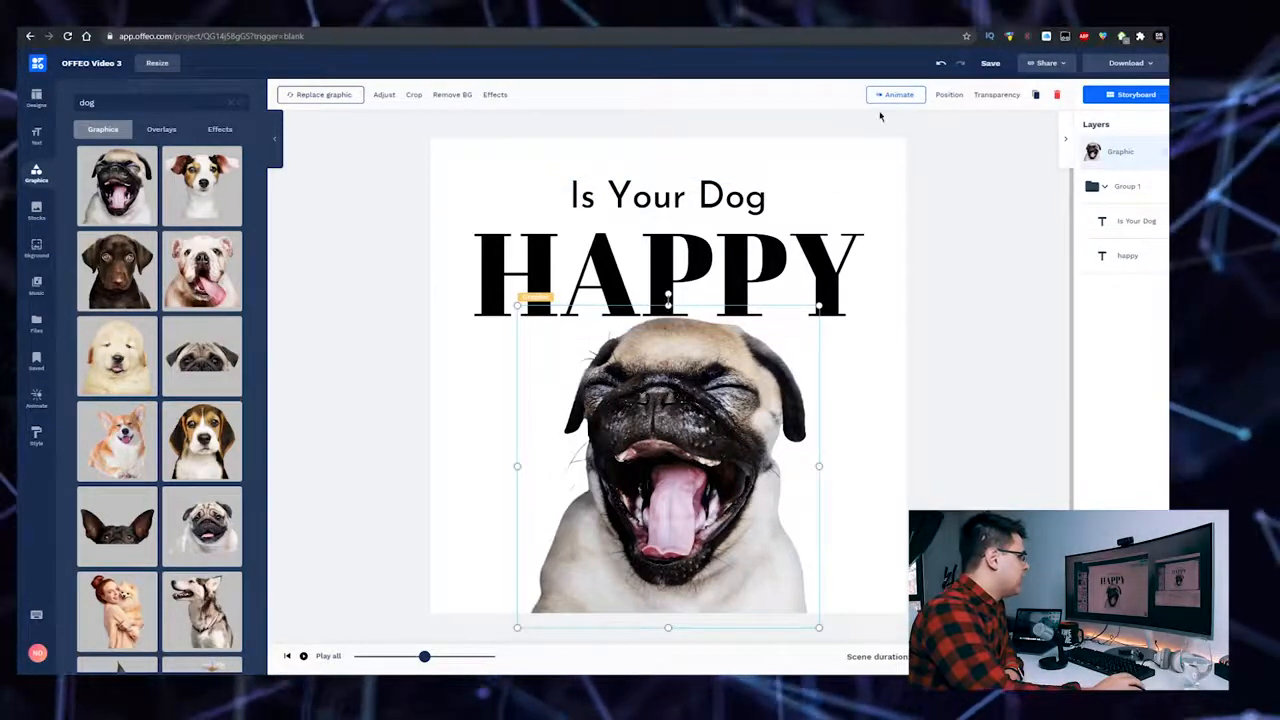
{"action": "left_click", "coordinate": [898, 96]}
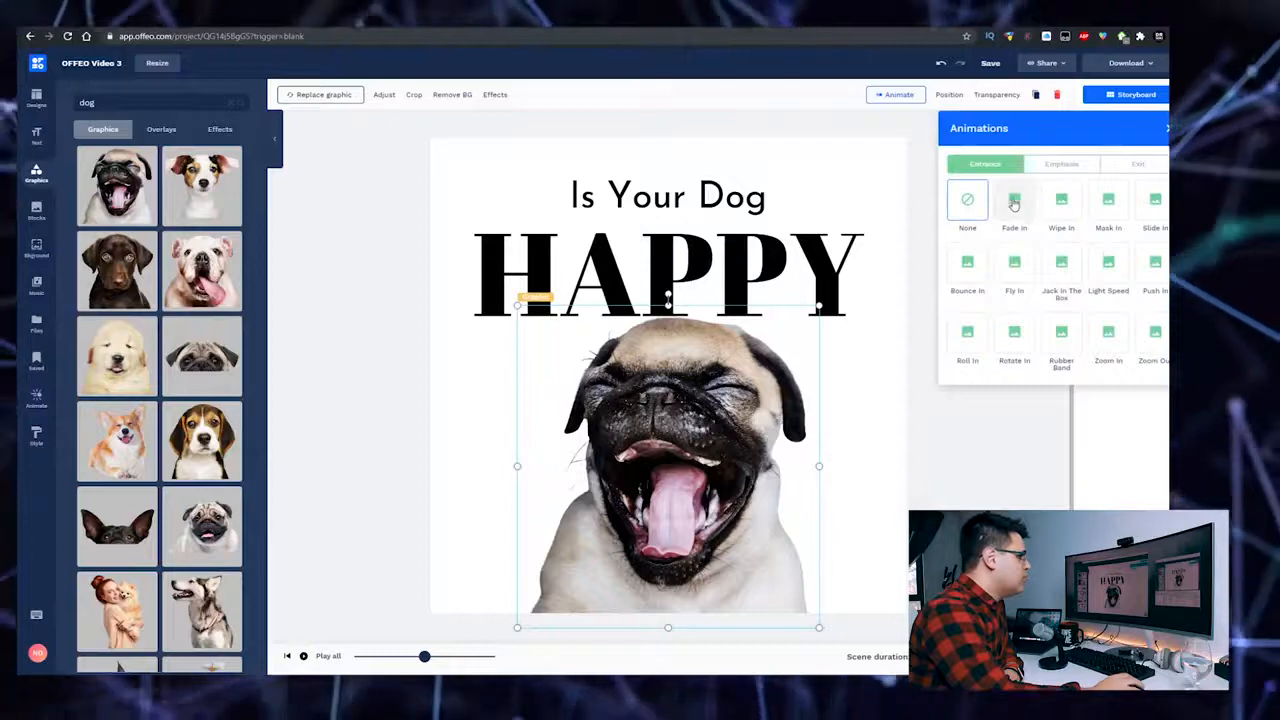
{"action": "left_click", "coordinate": [1112, 264]}
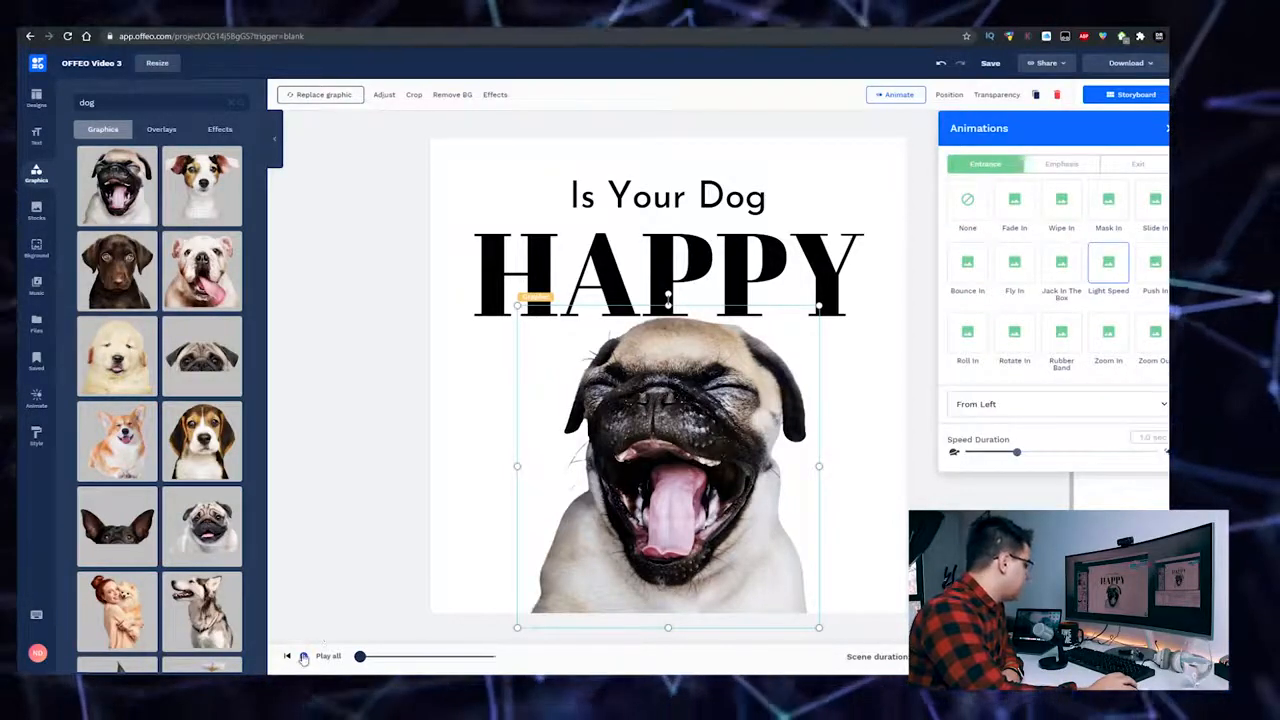
{"action": "left_click", "coordinate": [303, 657]}
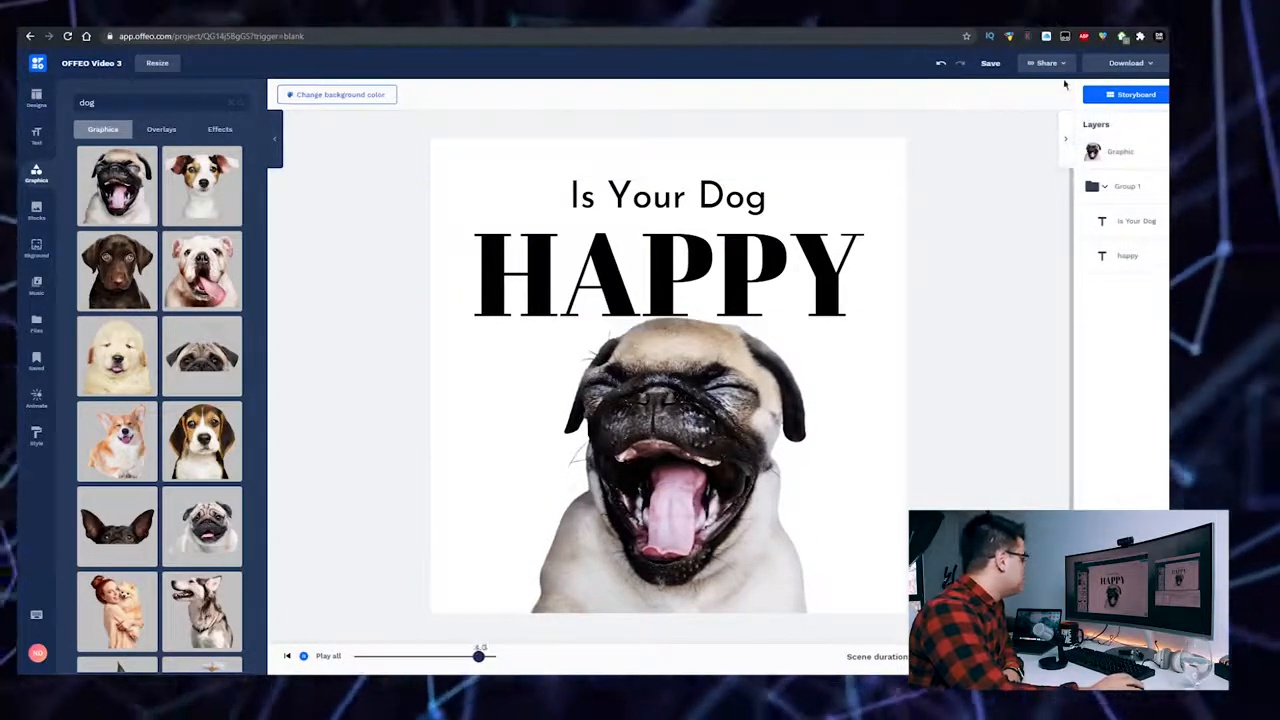
Set the text group's entrance animation to Bounce In as one object.
{"action": "left_click", "coordinate": [880, 250]}
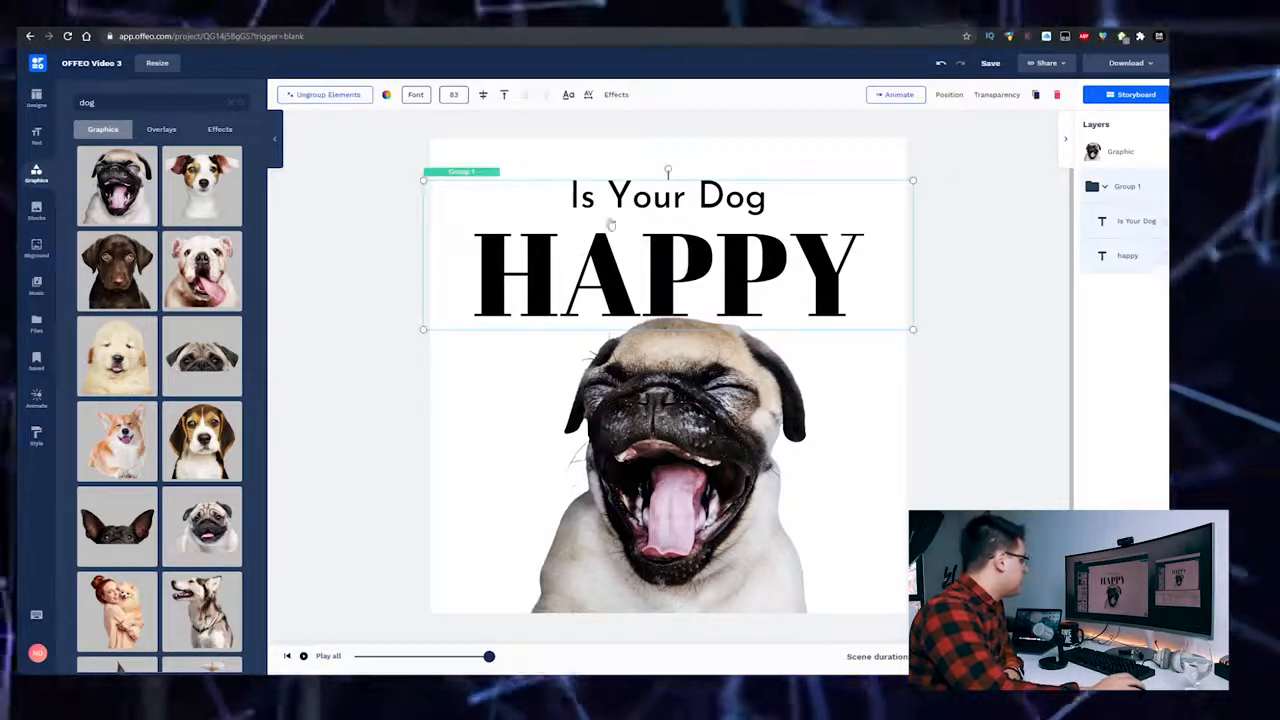
{"action": "left_click", "coordinate": [900, 96]}
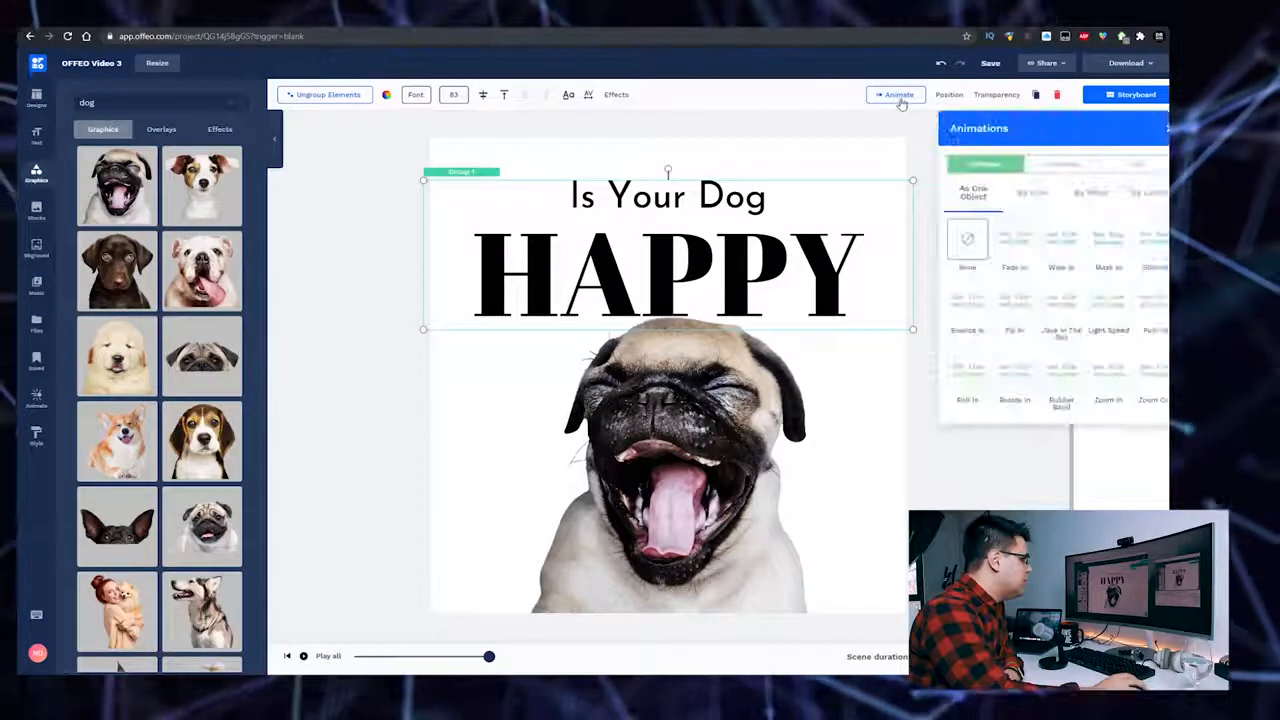
{"action": "left_click", "coordinate": [1021, 248]}
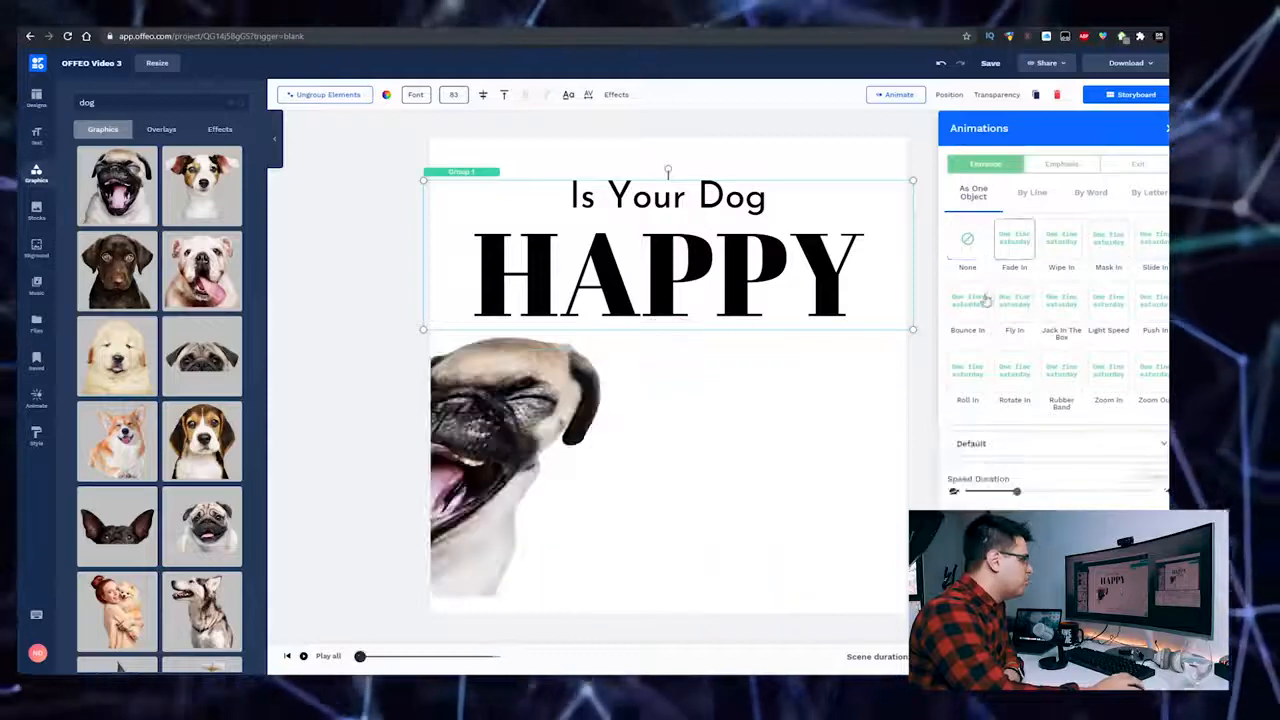
{"action": "left_click", "coordinate": [968, 311]}
{"action": "left_click", "coordinate": [236, 346]}
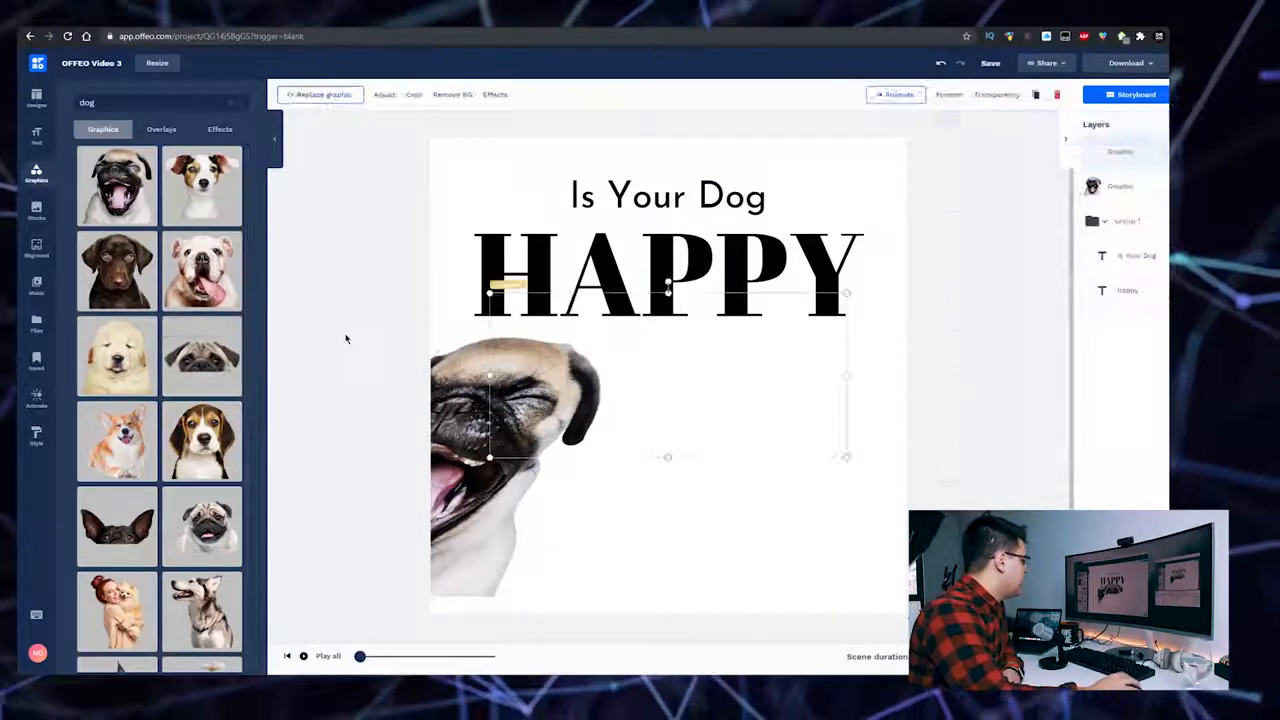
{"action": "left_click", "coordinate": [352, 352]}
{"action": "left_click", "coordinate": [636, 354]}
{"action": "key", "text": "Delete"}
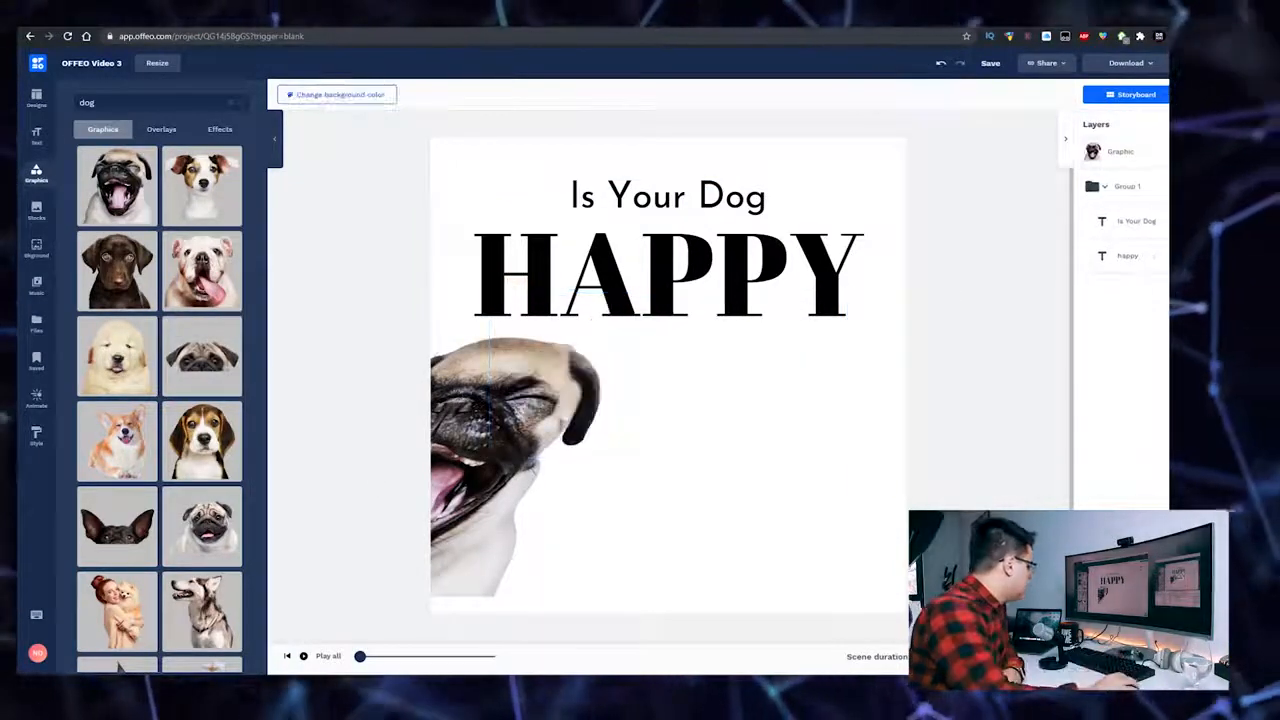
Play the scene to preview the text and pug animations together.
{"action": "left_click", "coordinate": [303, 656]}
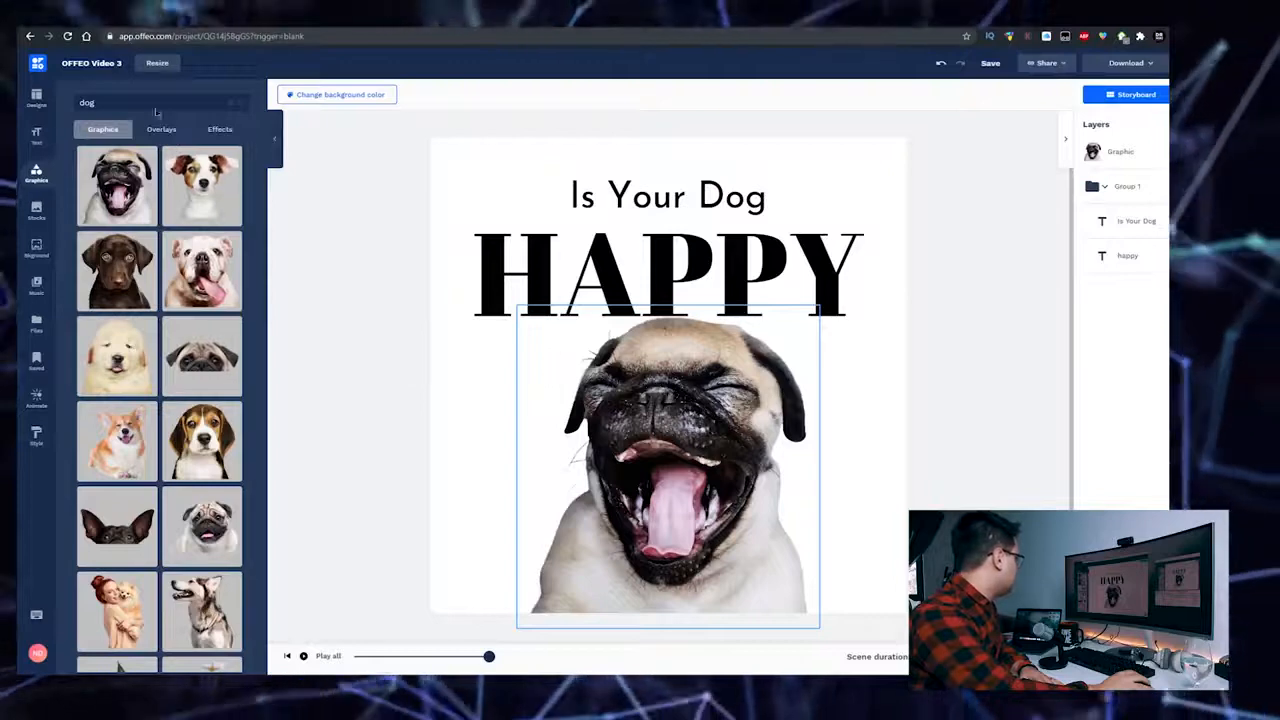
Search the graphics library for "Smoke" and add the grey smoke cloud to the canvas.
{"action": "type", "text": "Smoke"}
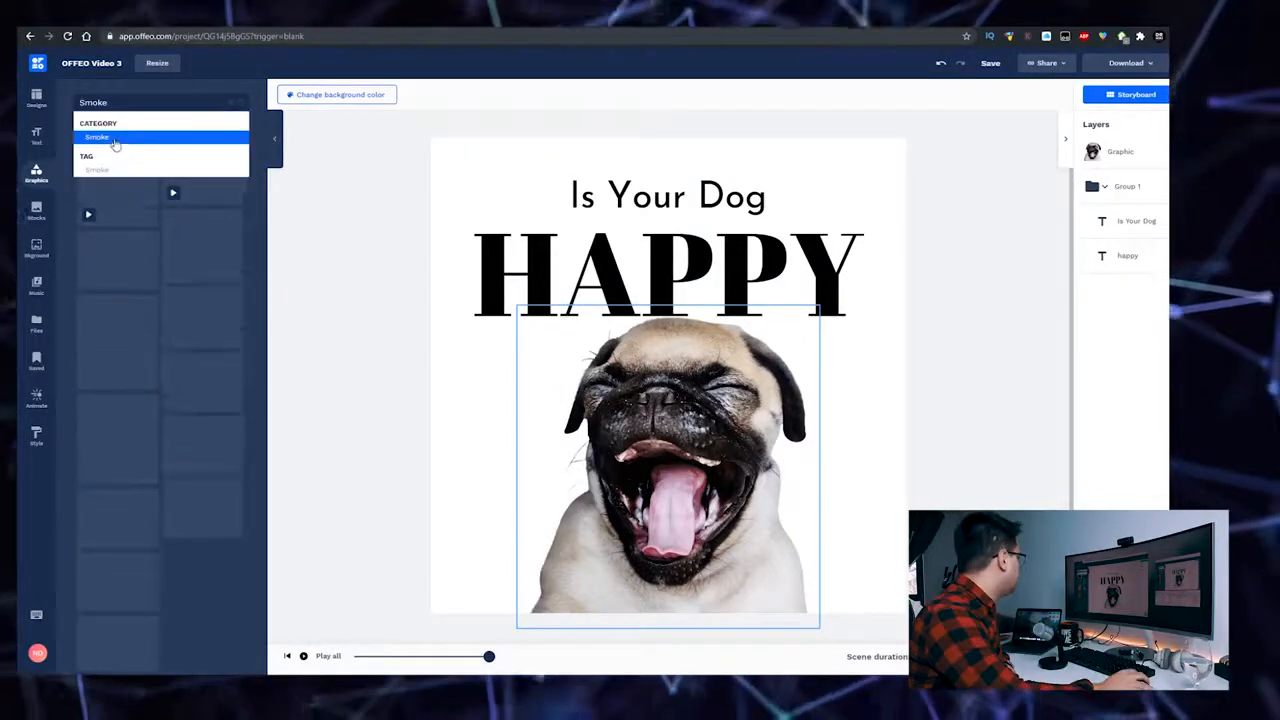
{"action": "scroll", "coordinate": [182, 370], "scroll_direction": "down", "scroll_amount": 4}
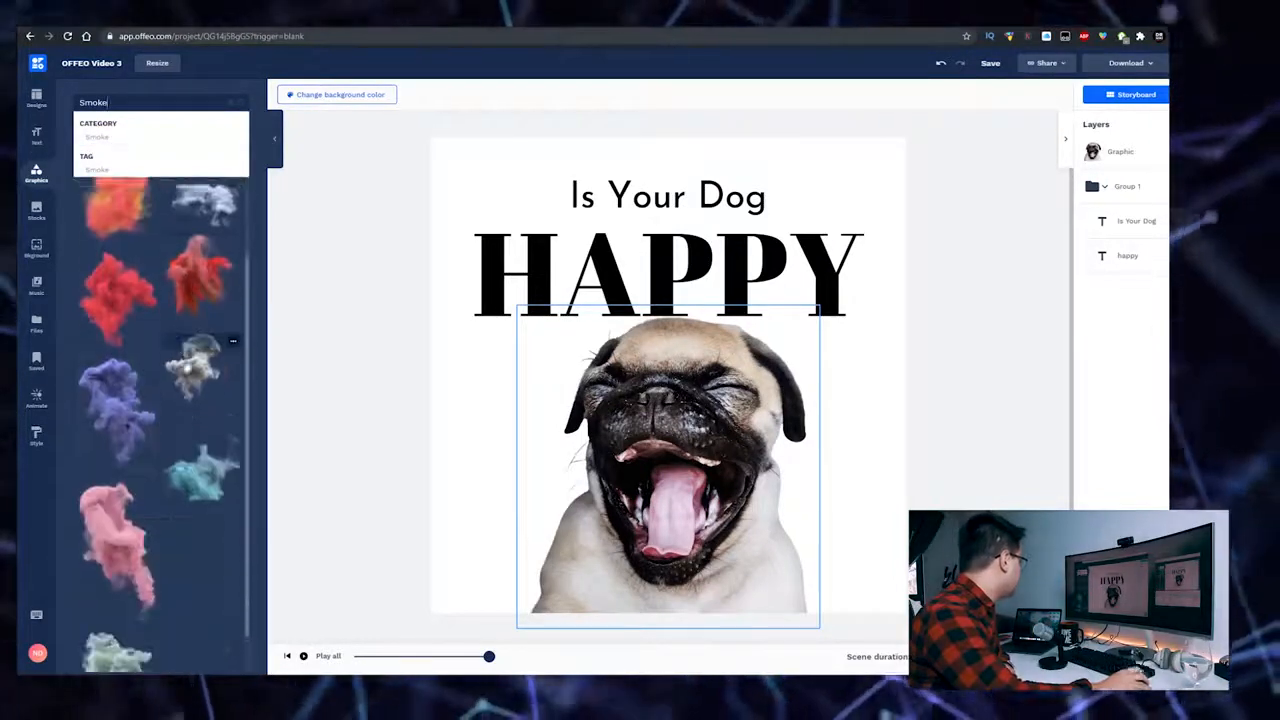
{"action": "scroll", "coordinate": [182, 360], "scroll_direction": "up", "scroll_amount": 3}
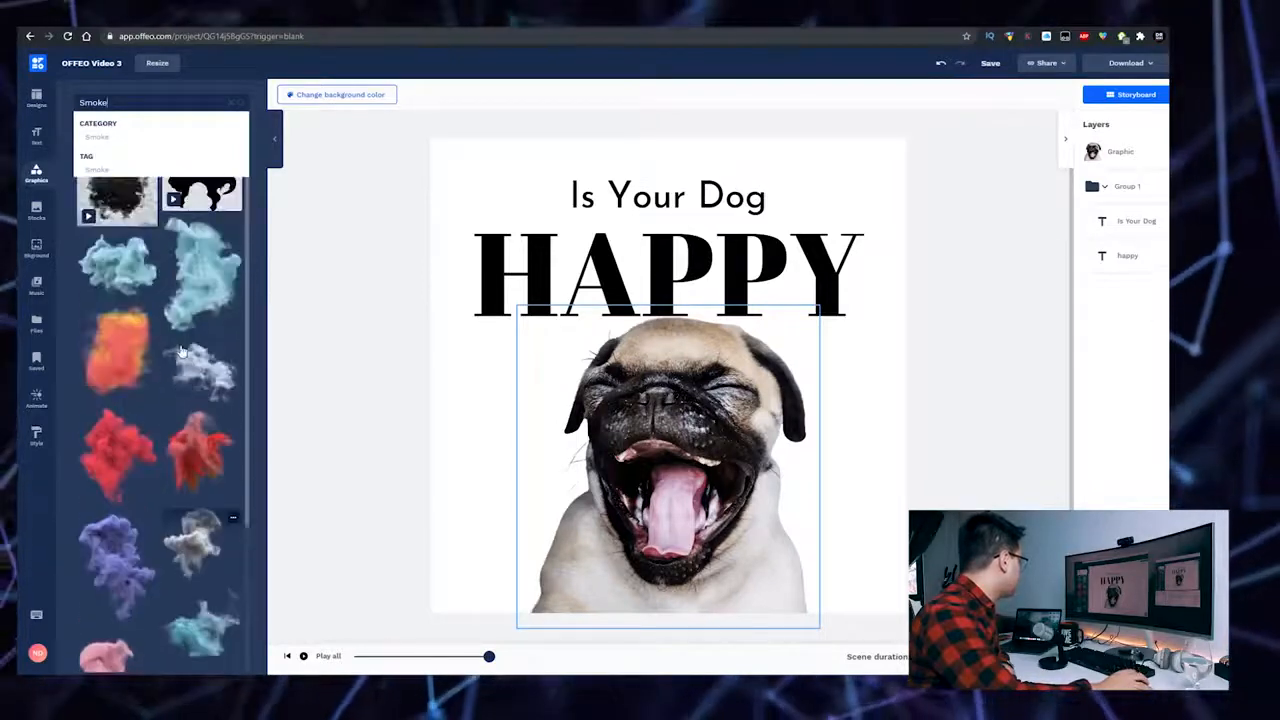
{"action": "left_click", "coordinate": [202, 346]}
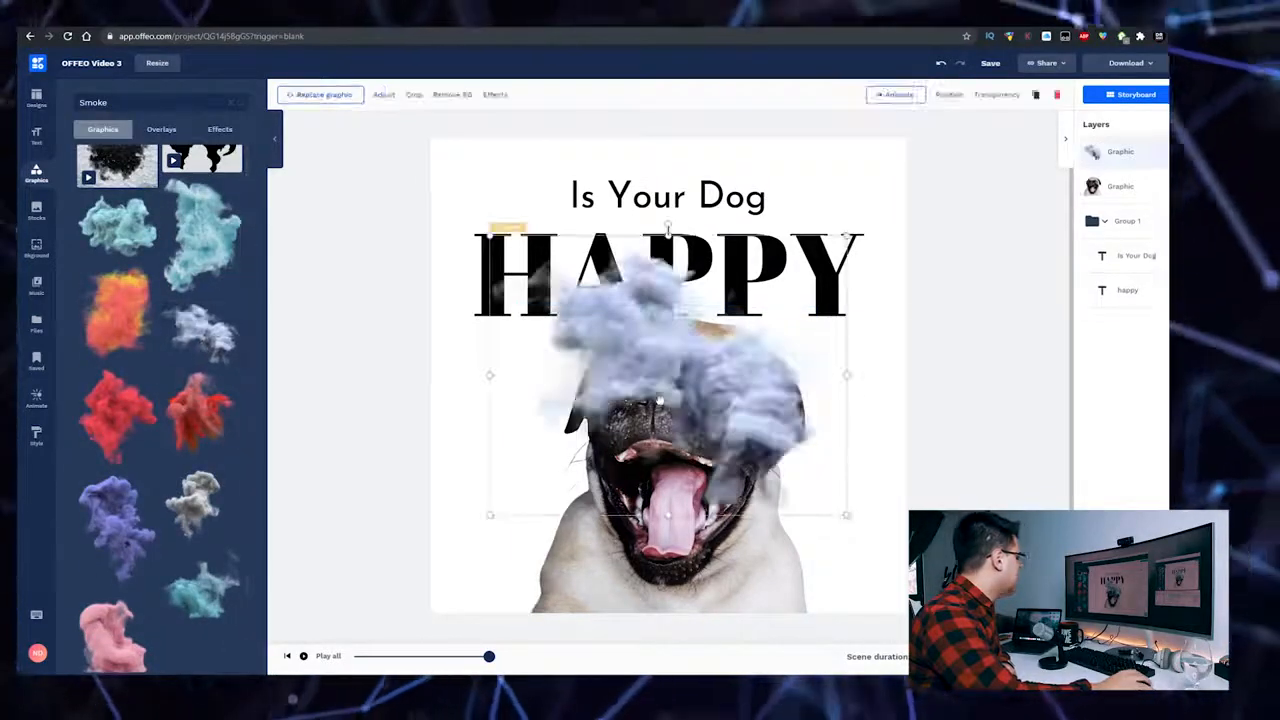
Set the smoke graphic's blend mode to Screen and give it the Jack In The Box entrance animation.
{"action": "left_click", "coordinate": [383, 95]}
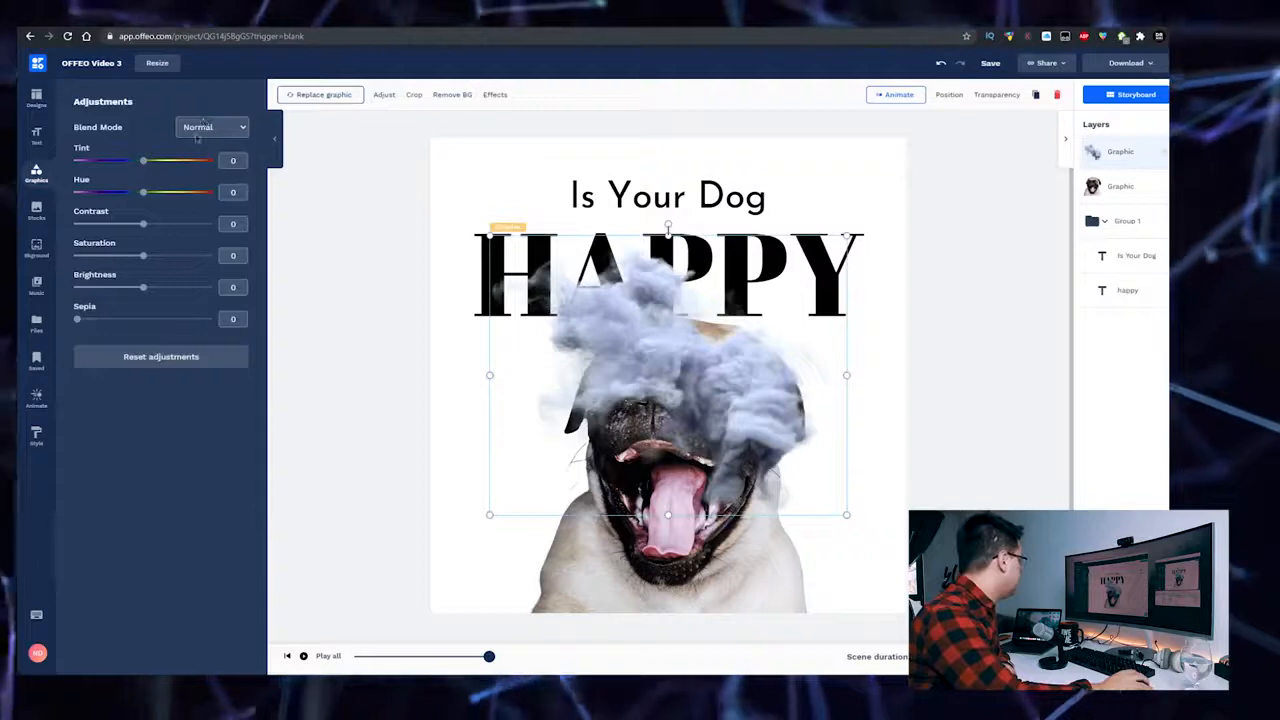
{"action": "left_click", "coordinate": [897, 94]}
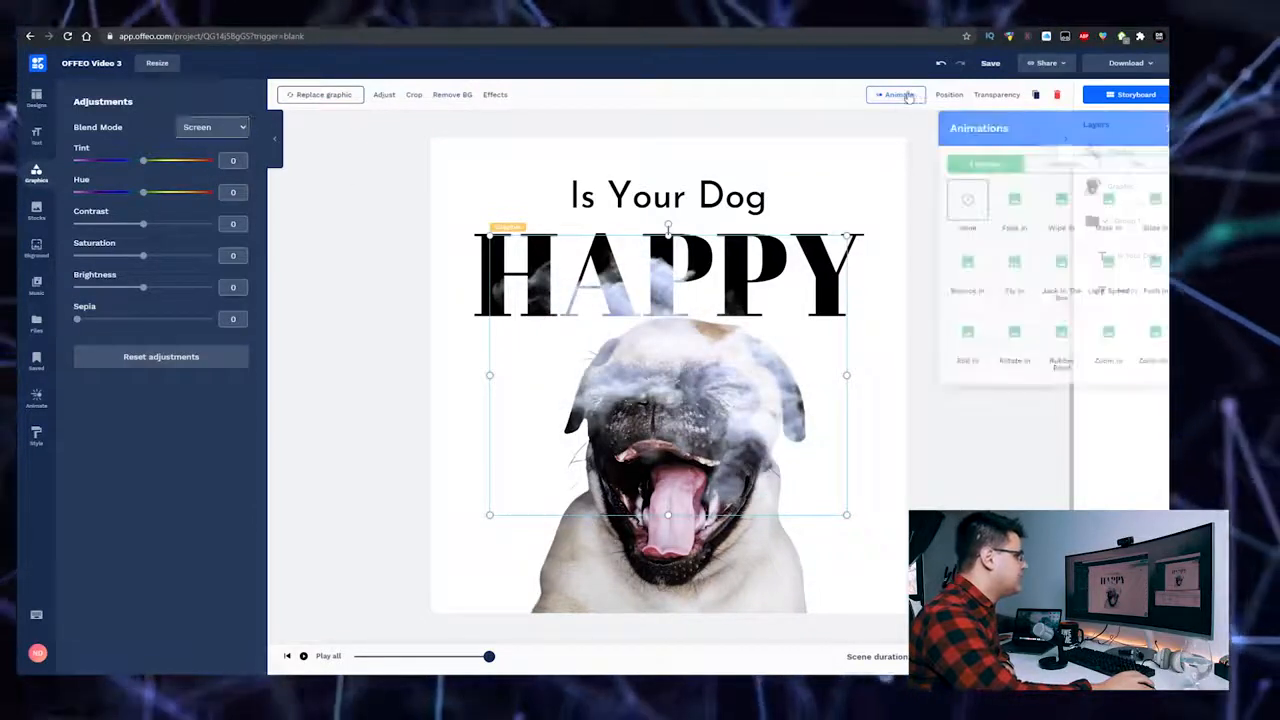
{"action": "left_click", "coordinate": [1061, 265]}
Move the smoke graphic up so it overlaps the "Is Your Dog HAPPY" text.
{"action": "mouse_move", "coordinate": [687, 241]}
{"action": "left_mouse_down"}
{"action": "mouse_move", "coordinate": [687, 220]}
{"action": "mouse_move", "coordinate": [687, 238]}
{"action": "left_mouse_up"}
{"action": "left_click", "coordinate": [473, 240]}
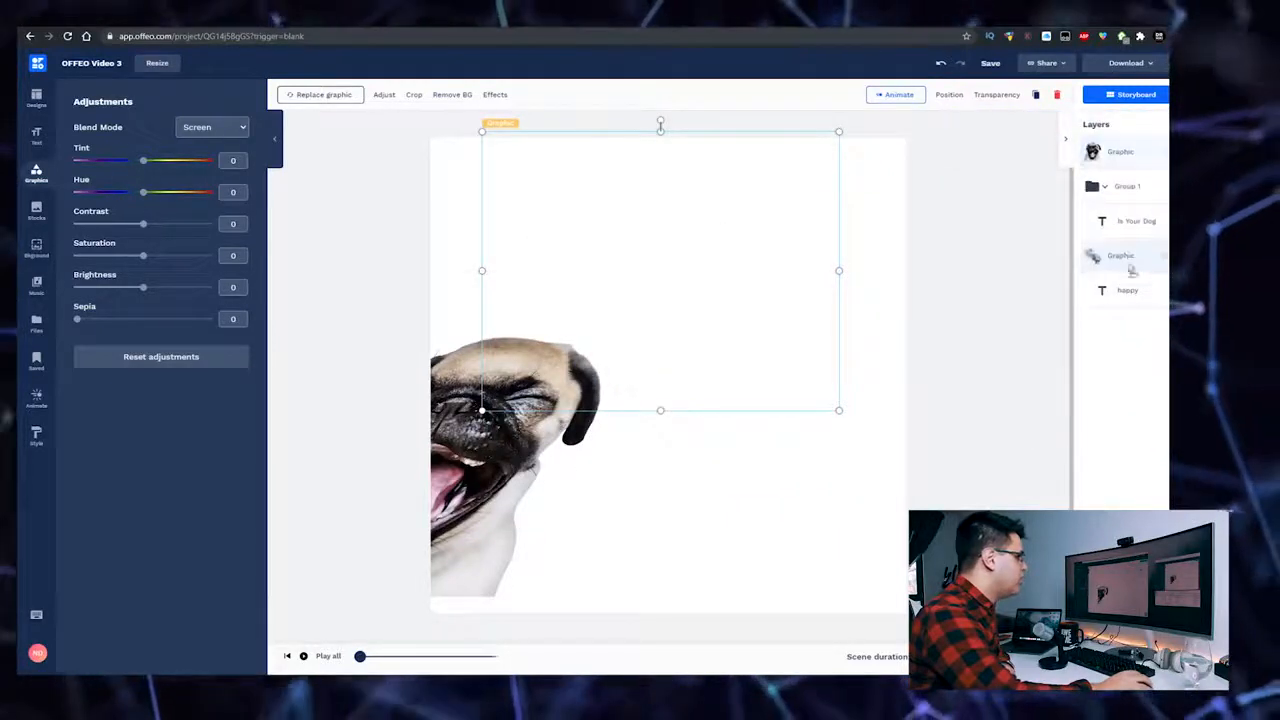
Try the smoke layer at the bottom of the layer stack and play the scene.
{"action": "left_click_drag", "start_coordinate": [1133, 256], "coordinate": [1136, 313]}
{"action": "left_click", "coordinate": [335, 397]}
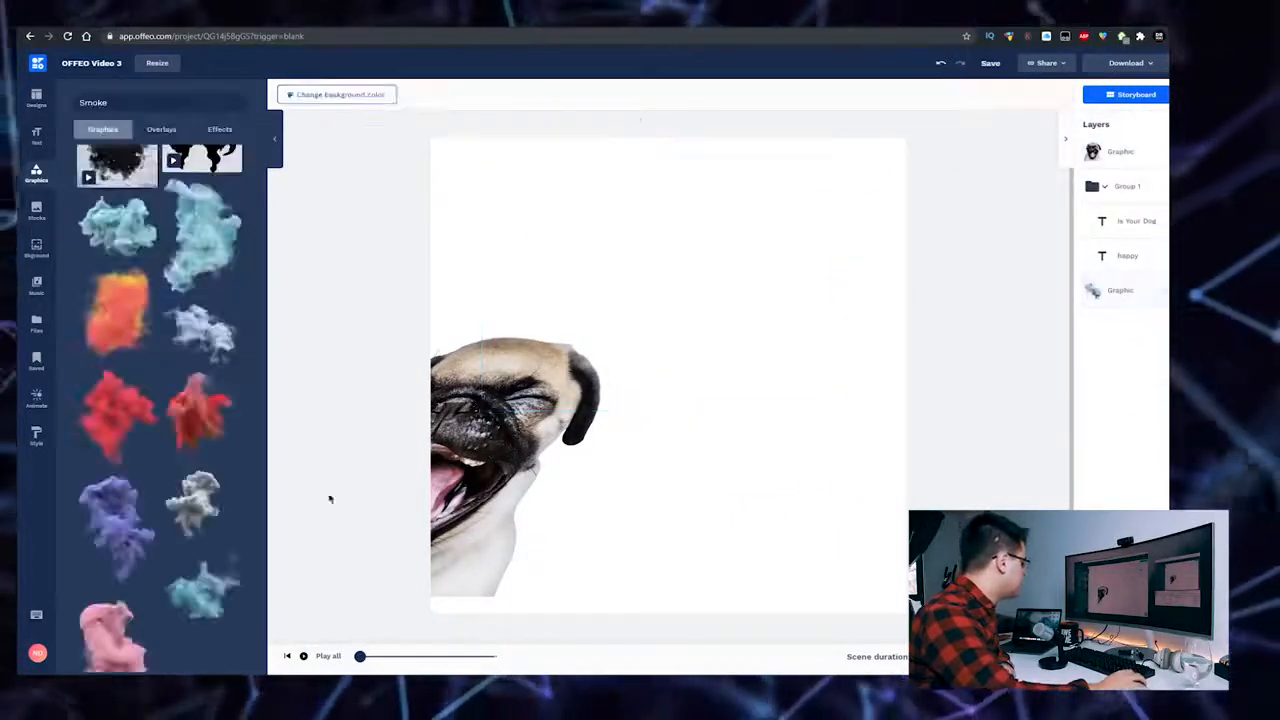
{"action": "left_click", "coordinate": [303, 656]}
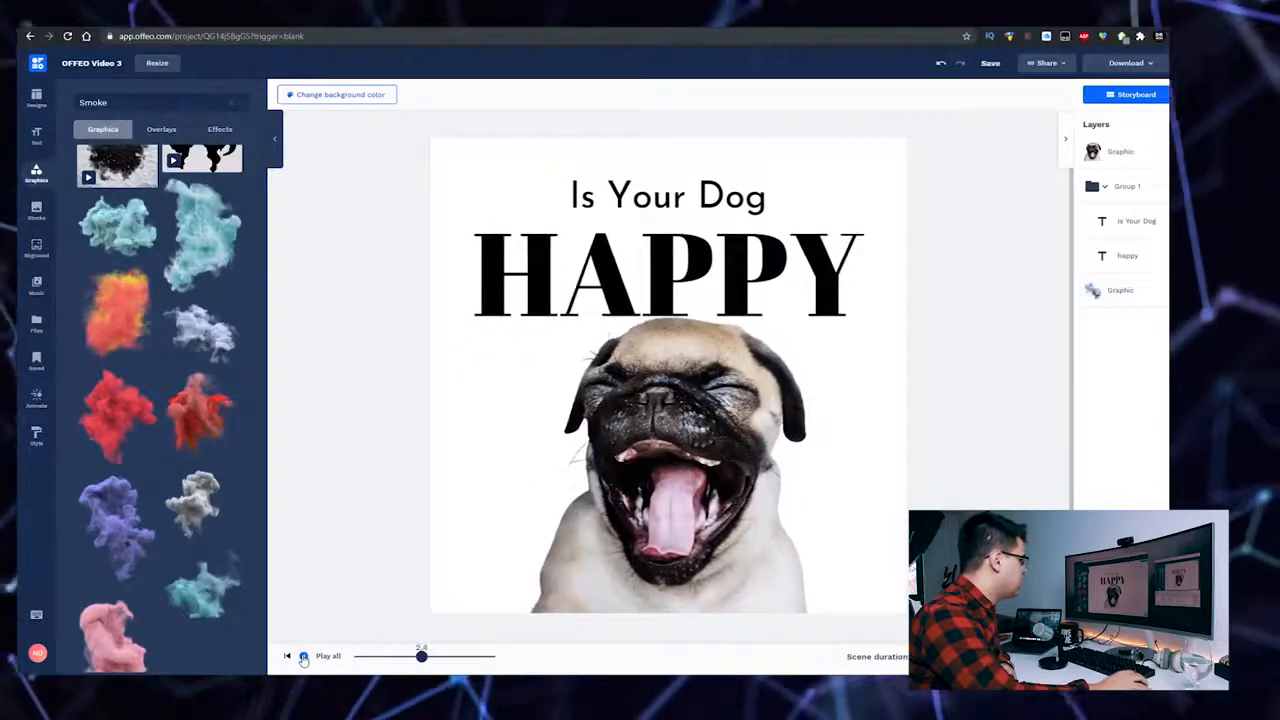
{"action": "left_click", "coordinate": [303, 658]}
Place the smoke layer directly beneath the pug layer, above the text group, and play the scene.
{"action": "left_click_drag", "start_coordinate": [1130, 291], "coordinate": [1137, 181]}
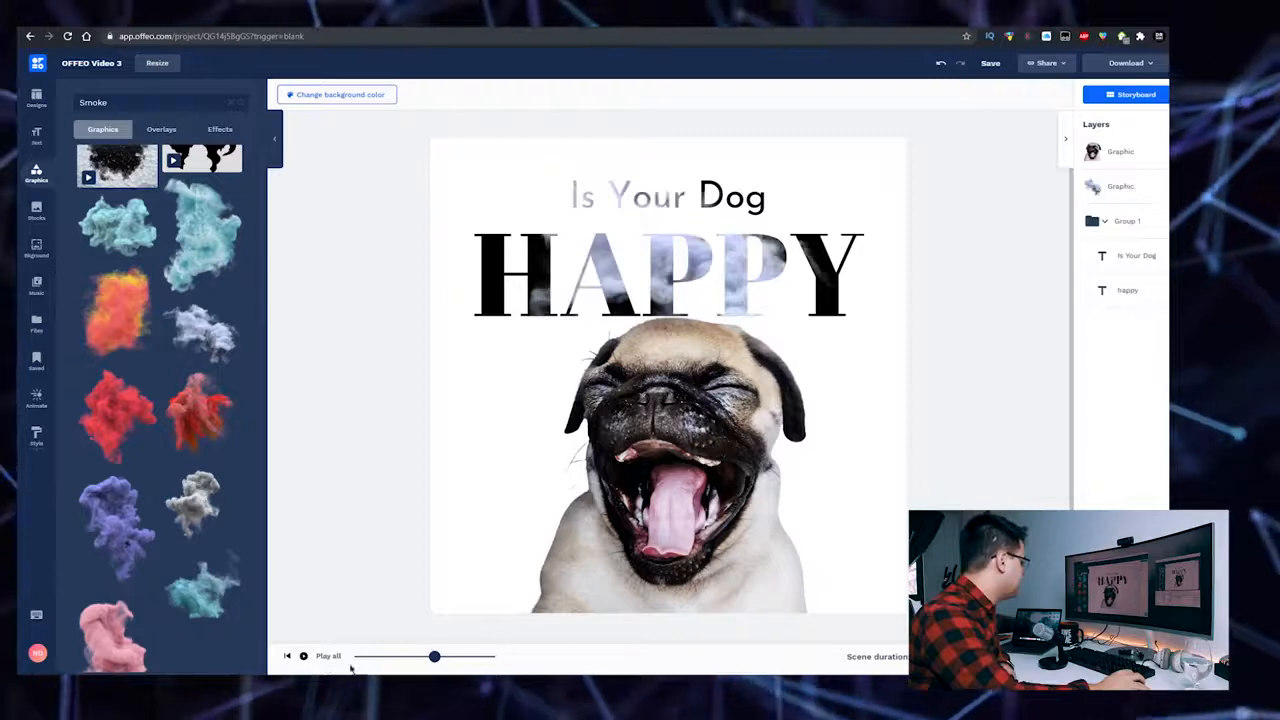
{"action": "left_click", "coordinate": [304, 656]}
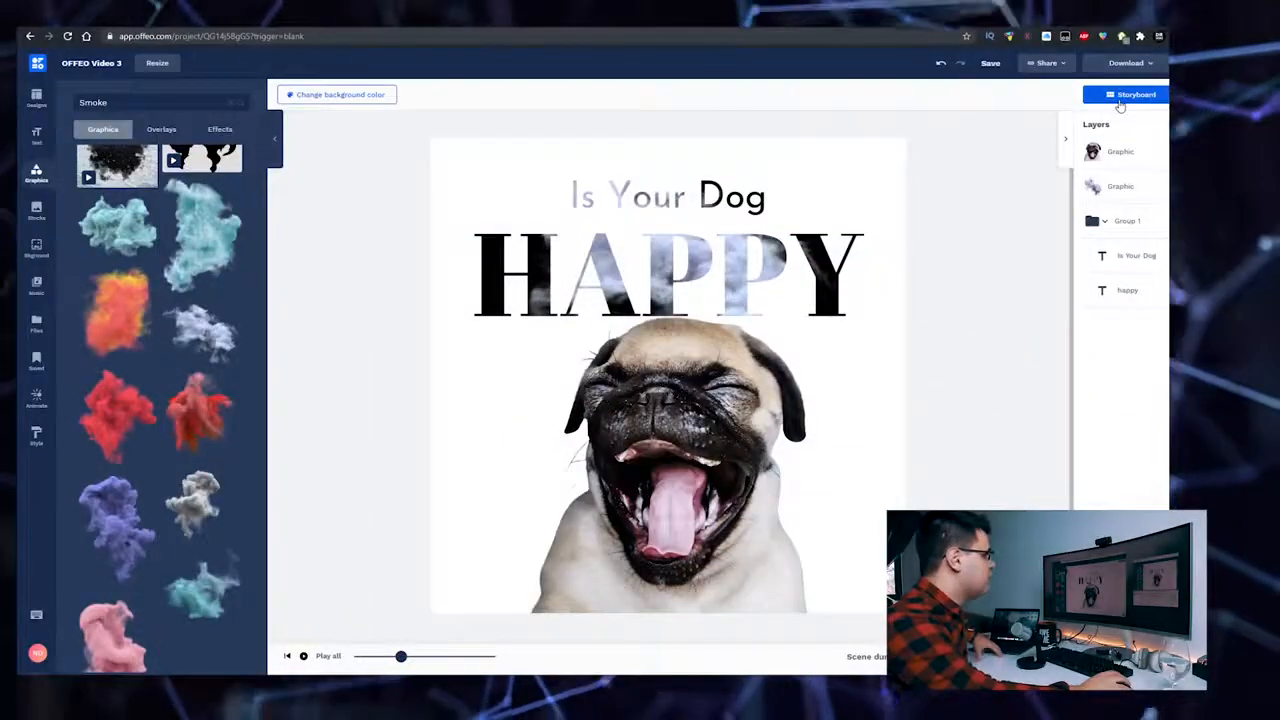
Open the storyboard and start adding a new scene from the designer templates.
{"action": "left_click", "coordinate": [1122, 97]}
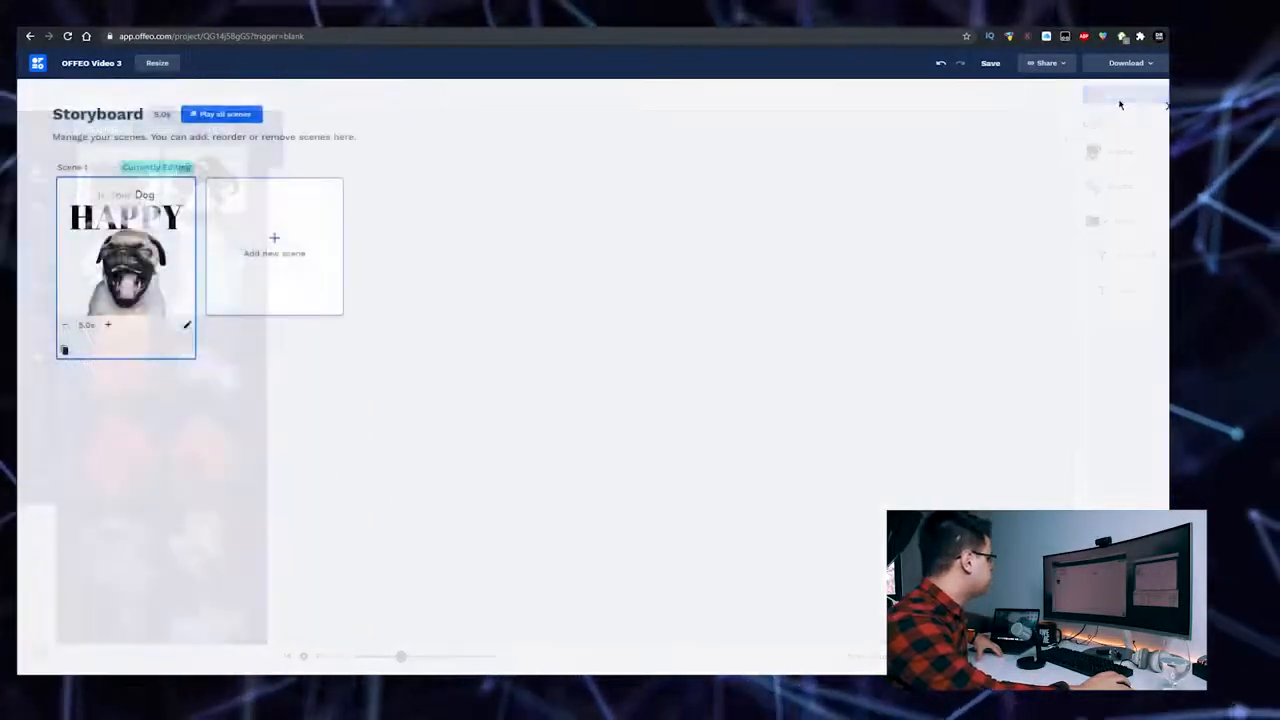
{"action": "left_click", "coordinate": [274, 237]}
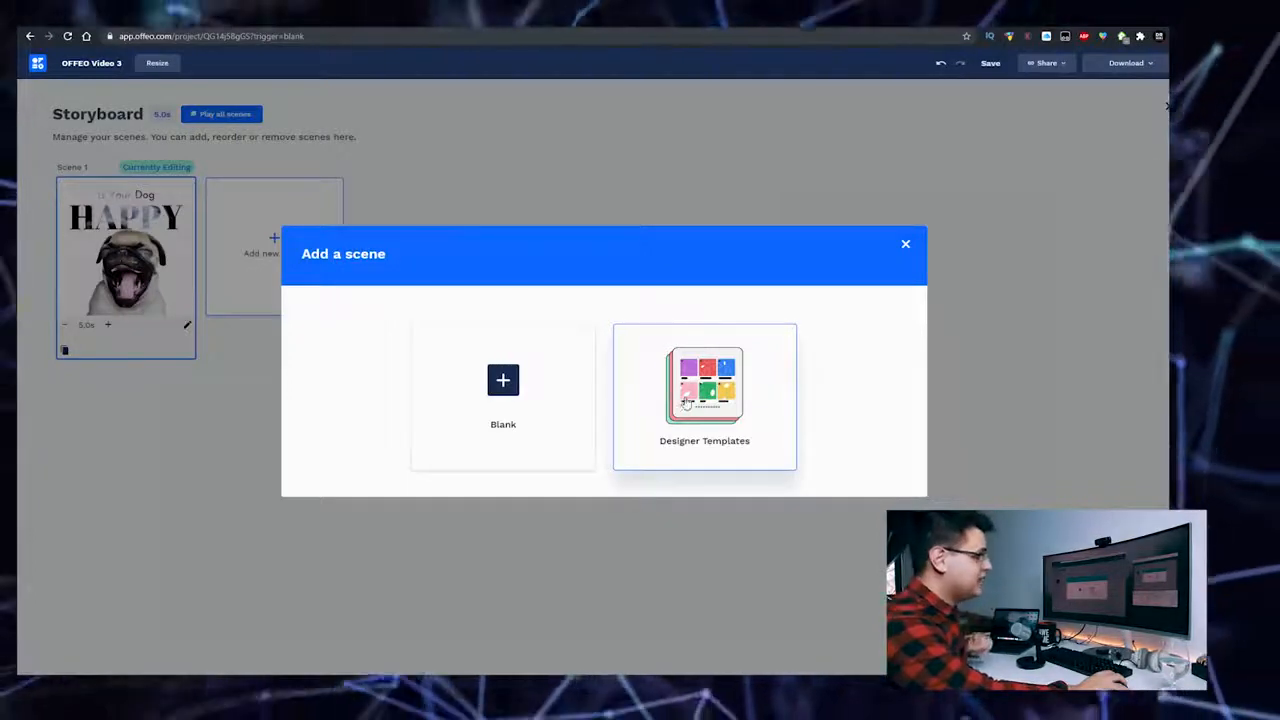
{"action": "left_click", "coordinate": [724, 411]}
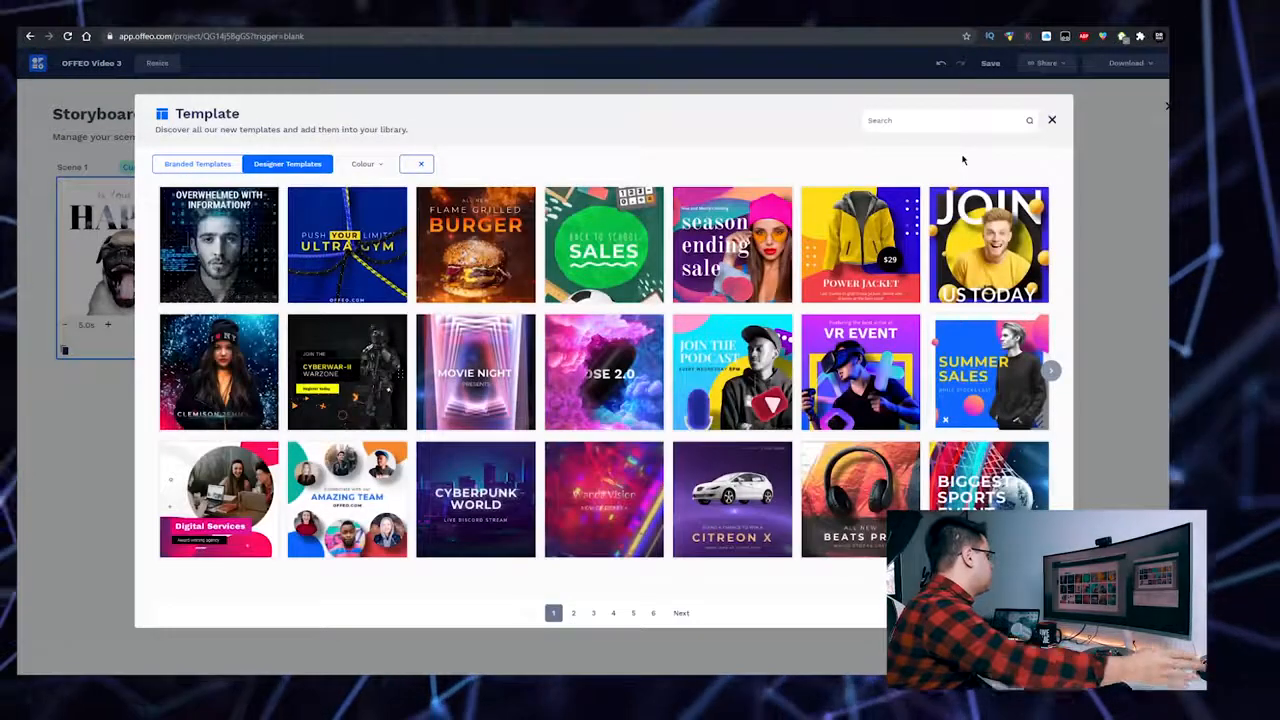
Filter the templates by colour and add the yellow backpack scene from the BACKYPAG template.
{"action": "left_click", "coordinate": [357, 166]}
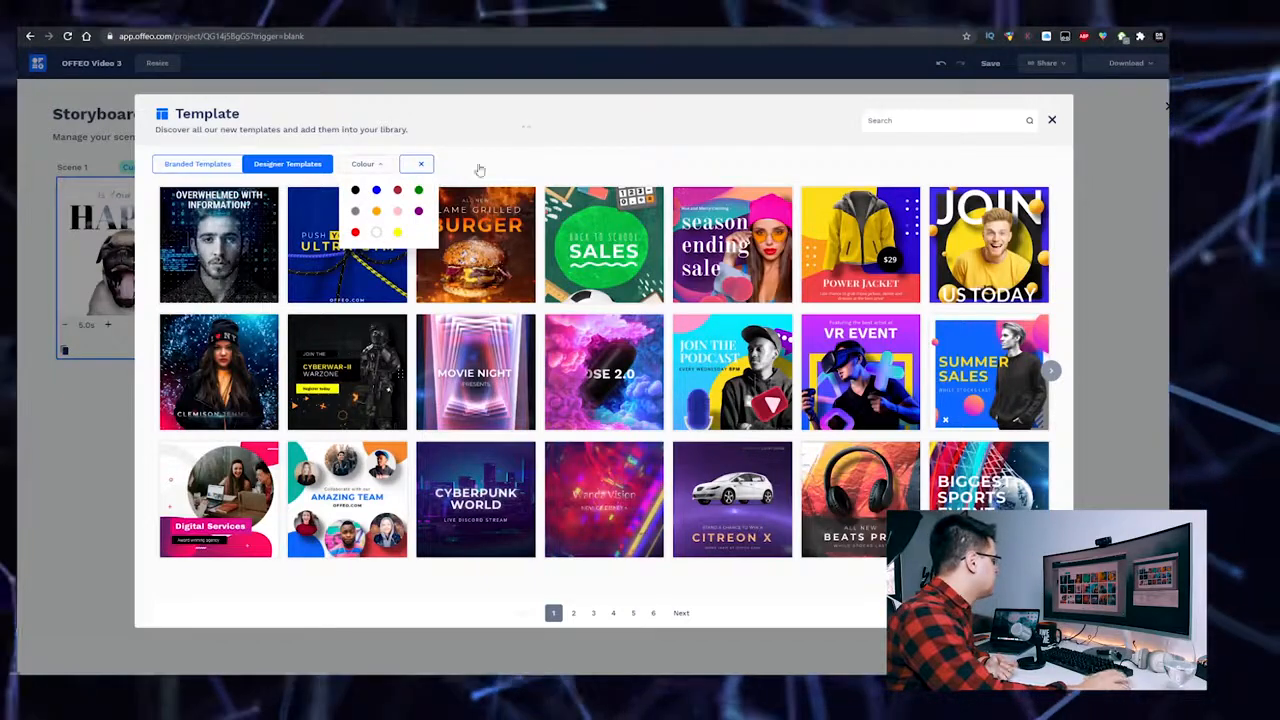
{"action": "left_click", "coordinate": [397, 234]}
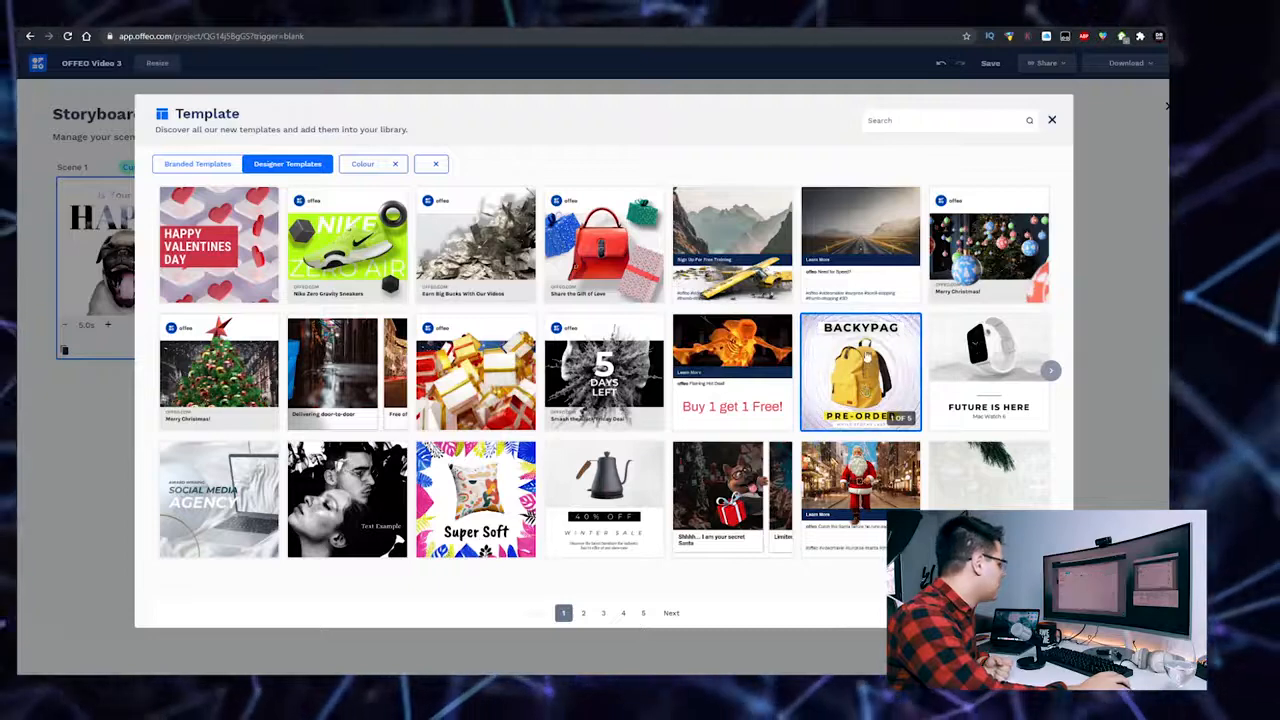
{"action": "left_click", "coordinate": [895, 401]}
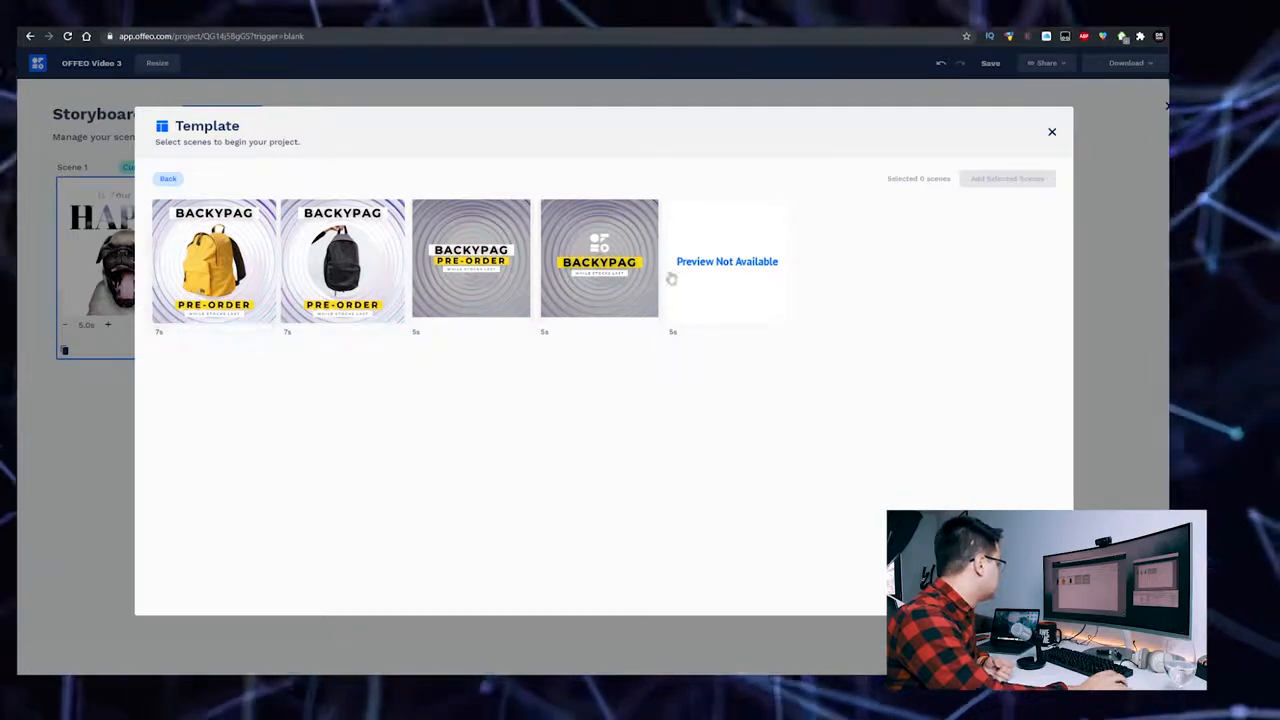
{"action": "left_click", "coordinate": [233, 272]}
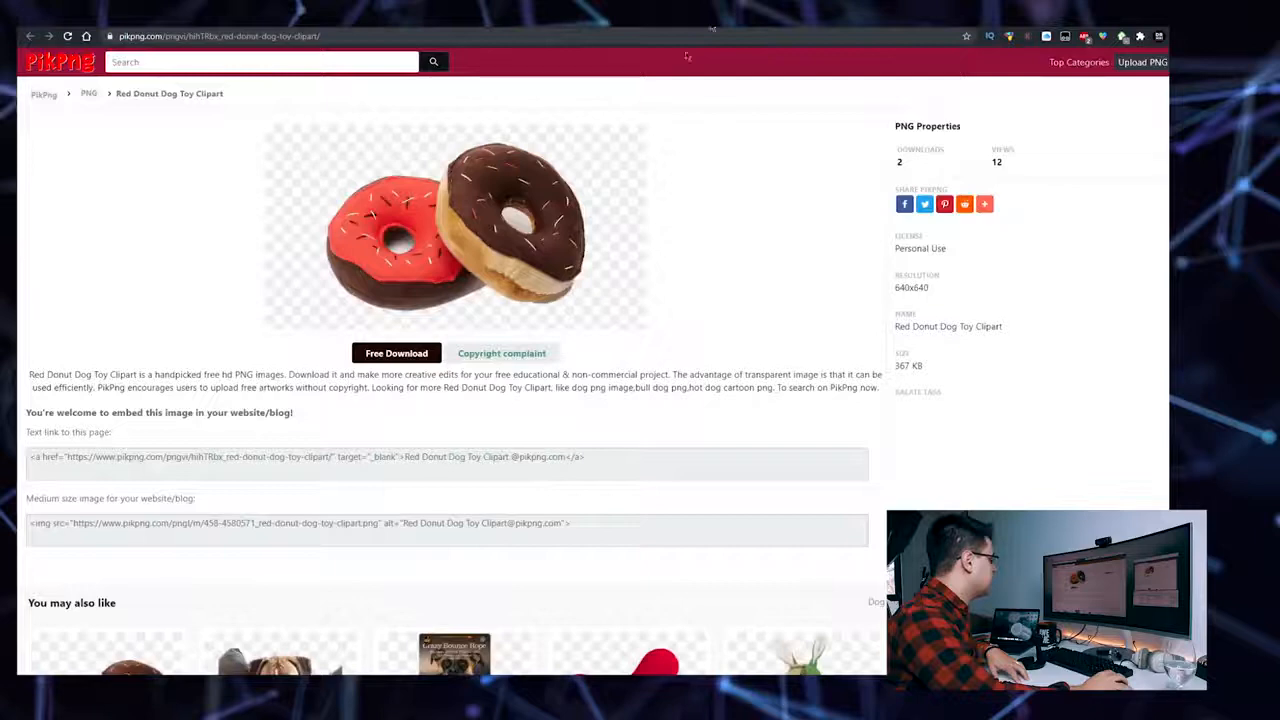
Download the Red Donut Dog Toy PNG from PikPng, then open scene 2 in OFFEO for editing.
{"action": "left_click", "coordinate": [396, 353]}
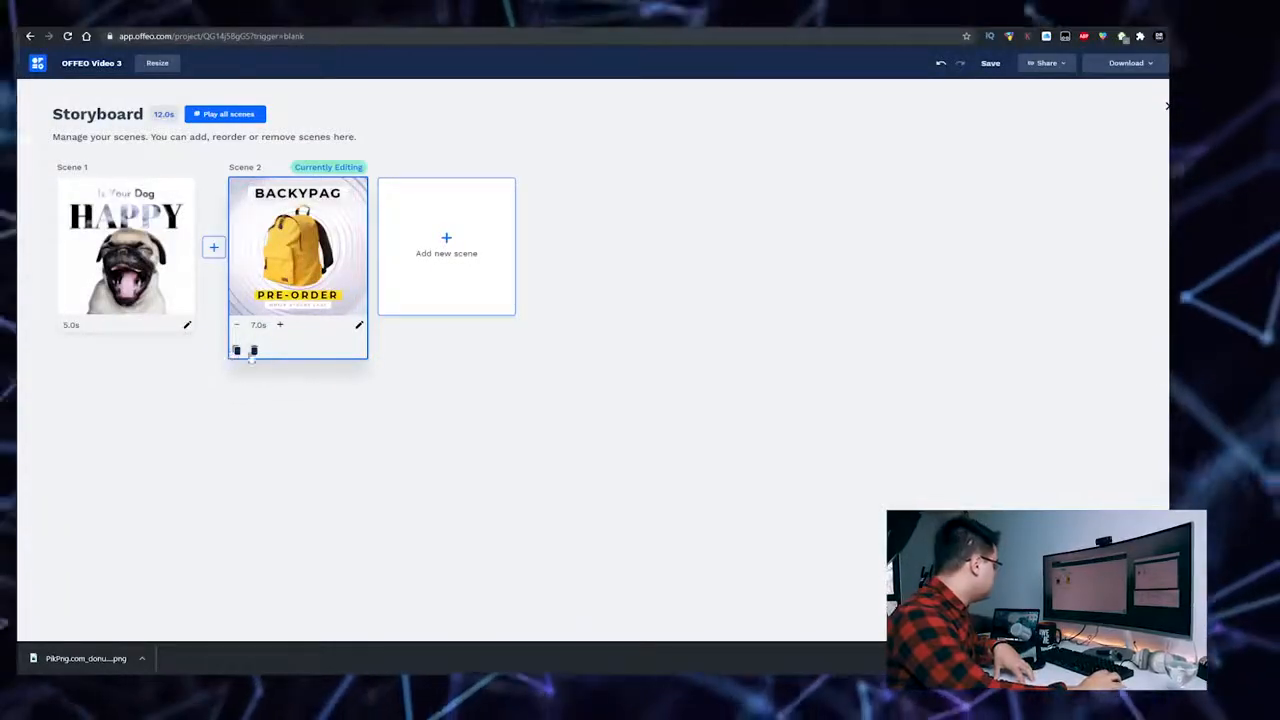
{"action": "left_click", "coordinate": [359, 328]}
Replace the yellow backpack with the downloaded donut image and enlarge it between the title and PRE-ORDER.
{"action": "left_click", "coordinate": [685, 346]}
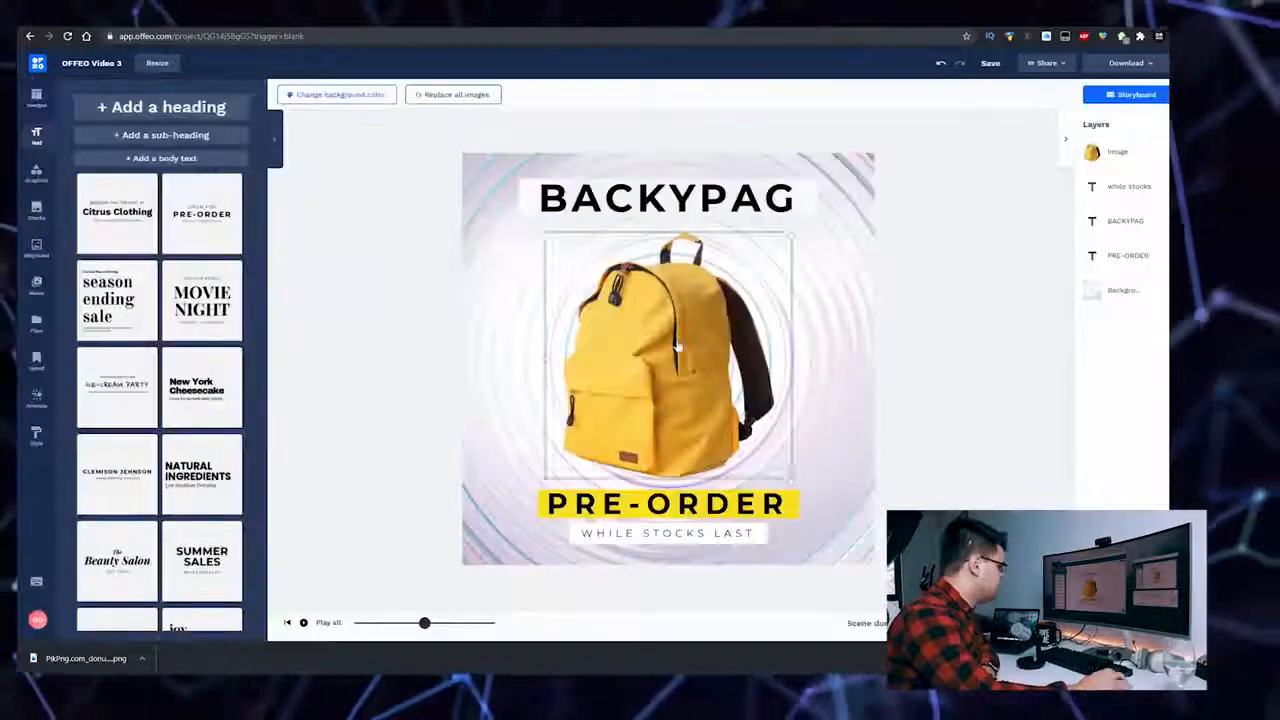
{"action": "key", "text": "Delete"}
{"action": "left_click_drag", "start_coordinate": [85, 658], "coordinate": [604, 350]}
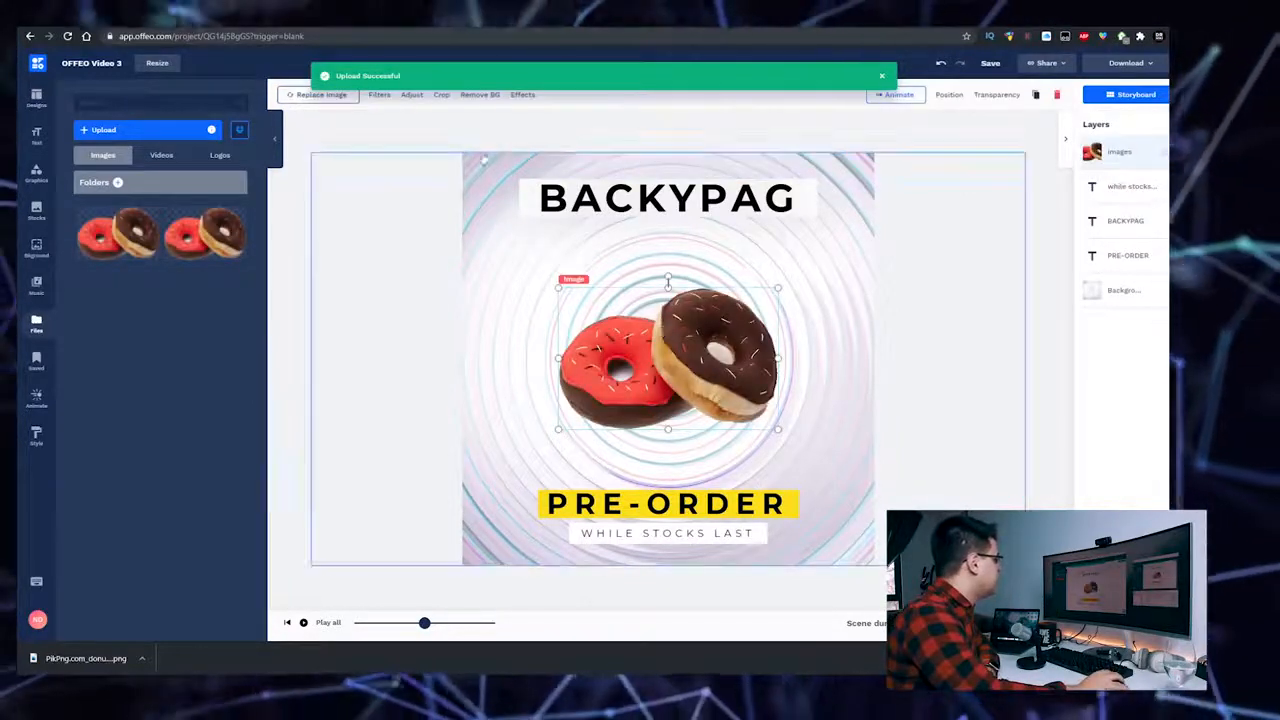
{"action": "left_click", "coordinate": [479, 95]}
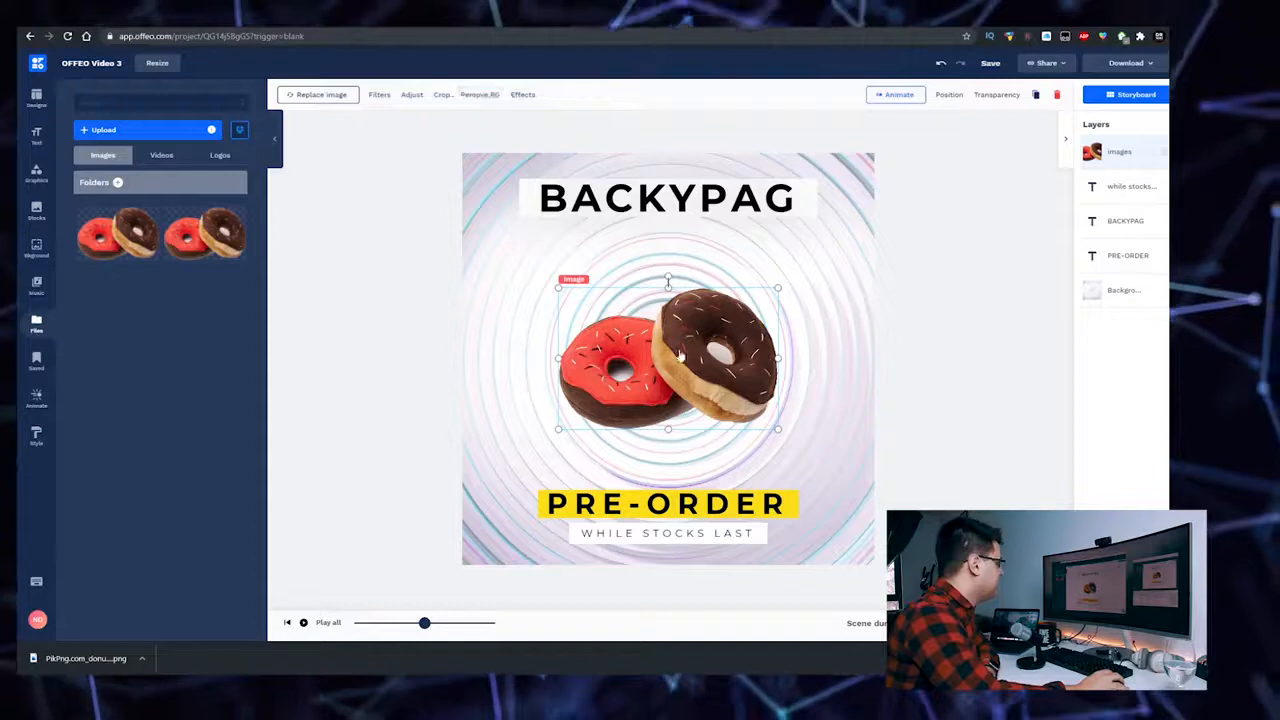
{"action": "left_click_drag", "start_coordinate": [763, 297], "coordinate": [790, 282]}
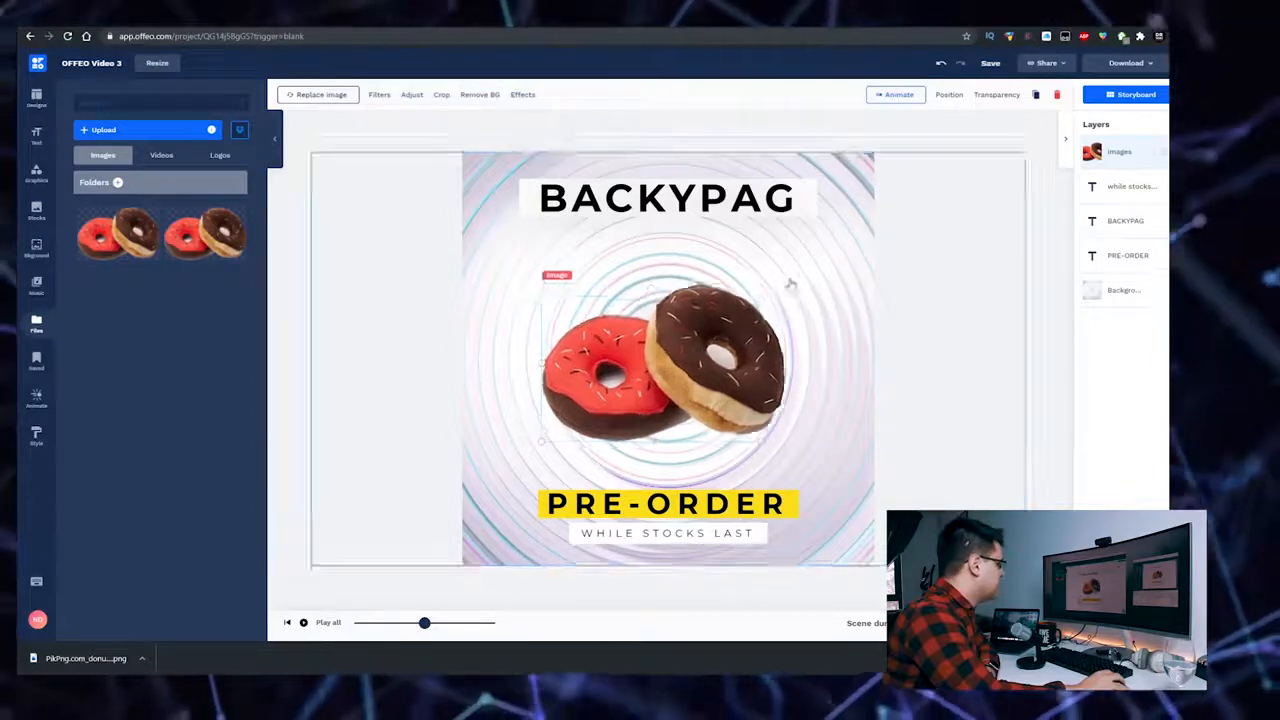
Change the BACKYPAG title to "DOGONUT" and the line beneath PRE-ORDER to "$27".
{"action": "left_click", "coordinate": [708, 188]}
{"action": "type", "text": "DOGNU"}
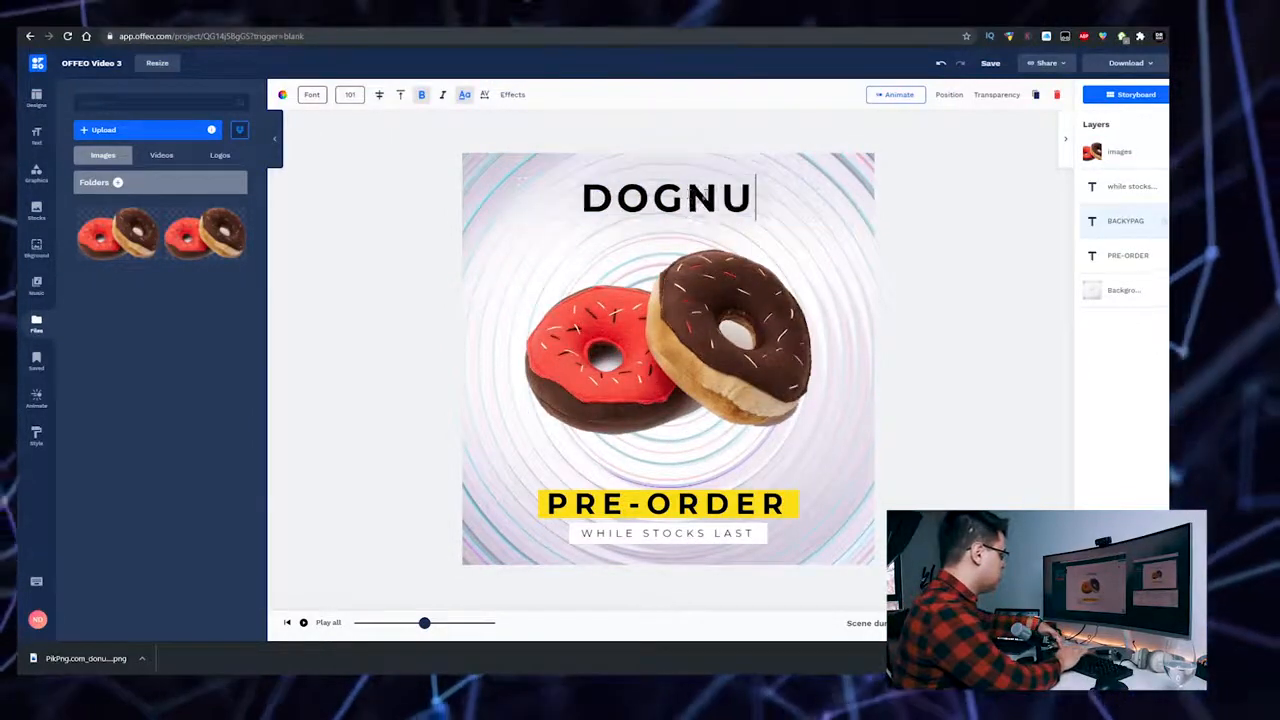
{"action": "key", "text": "BackSpace"}
{"action": "key", "text": "BackSpace"}
{"action": "type", "text": "ONUT"}
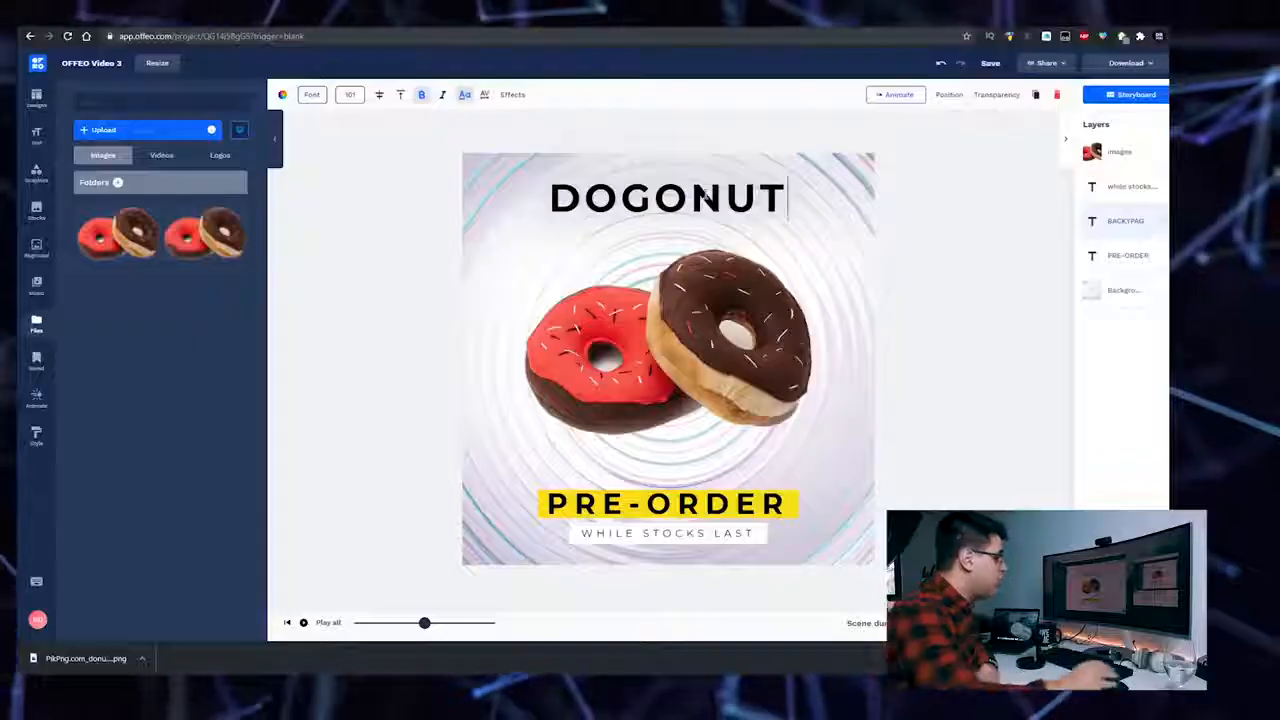
{"action": "double_click", "coordinate": [728, 535]}
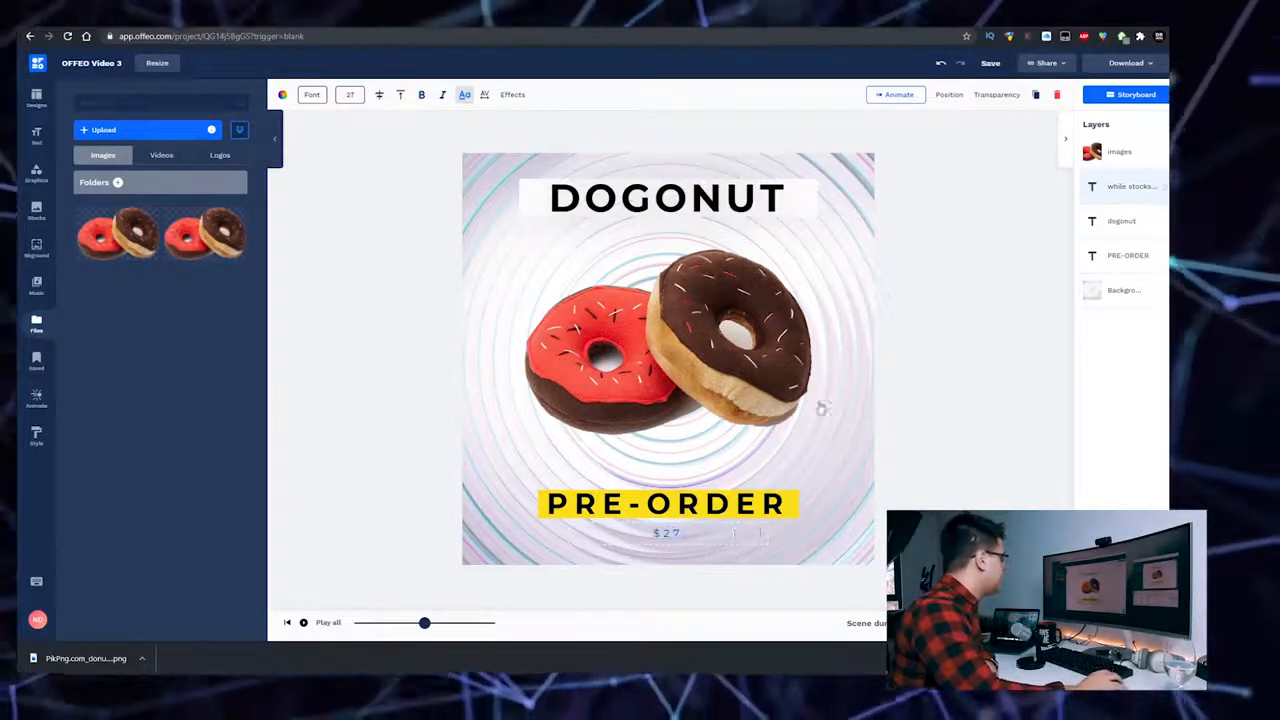
Set the $27 text's entrance animation to Light Speed.
{"action": "left_click", "coordinate": [897, 97]}
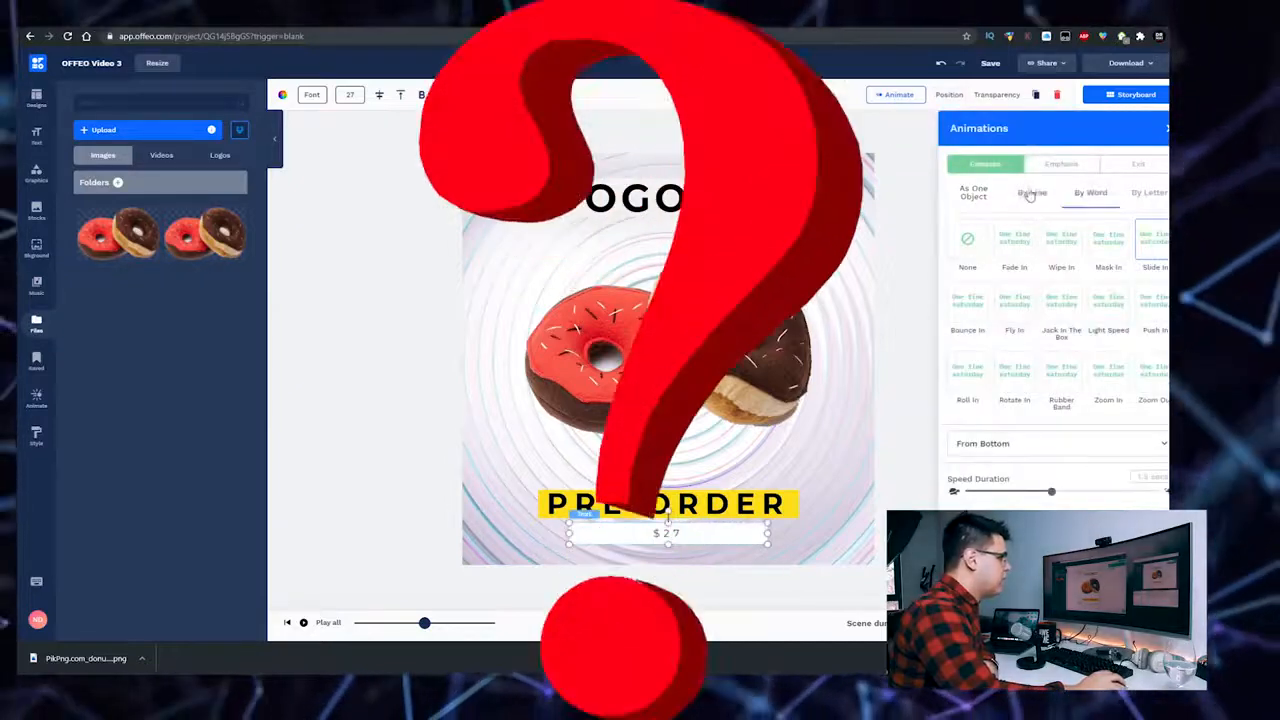
{"action": "left_click", "coordinate": [1120, 318]}
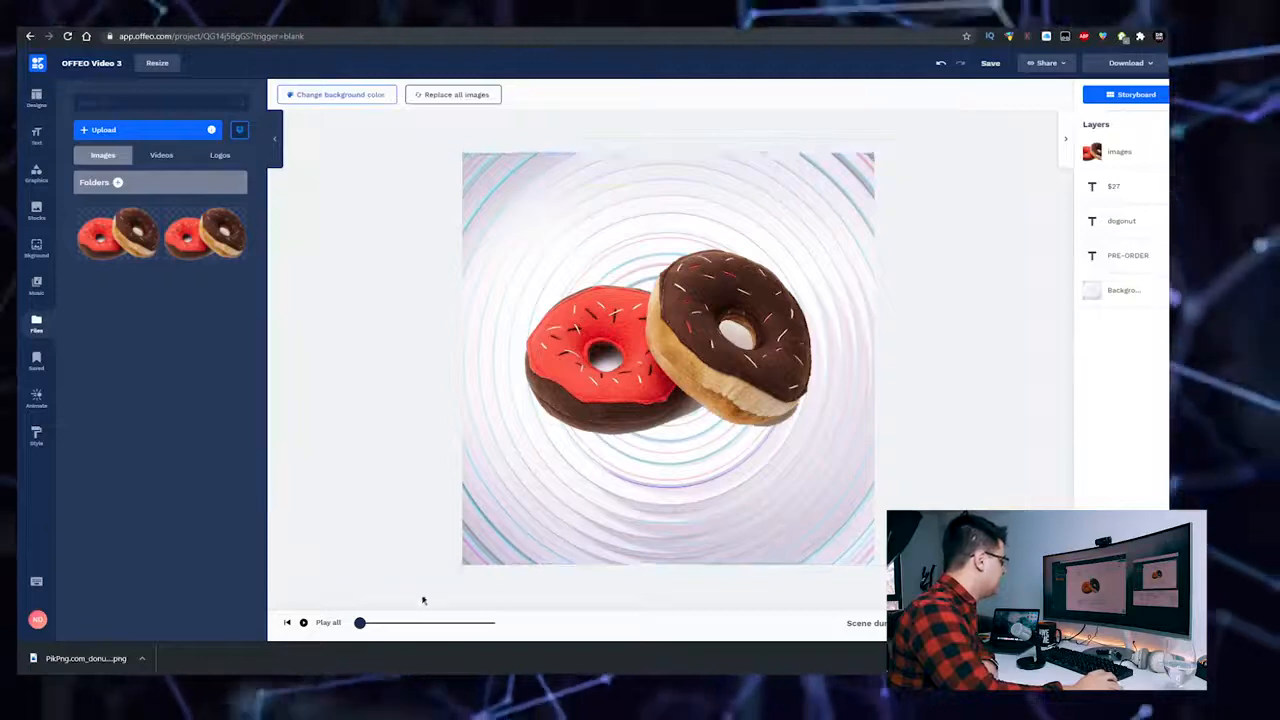
Play the donut scene and examine the music library.
{"action": "left_click", "coordinate": [305, 623]}
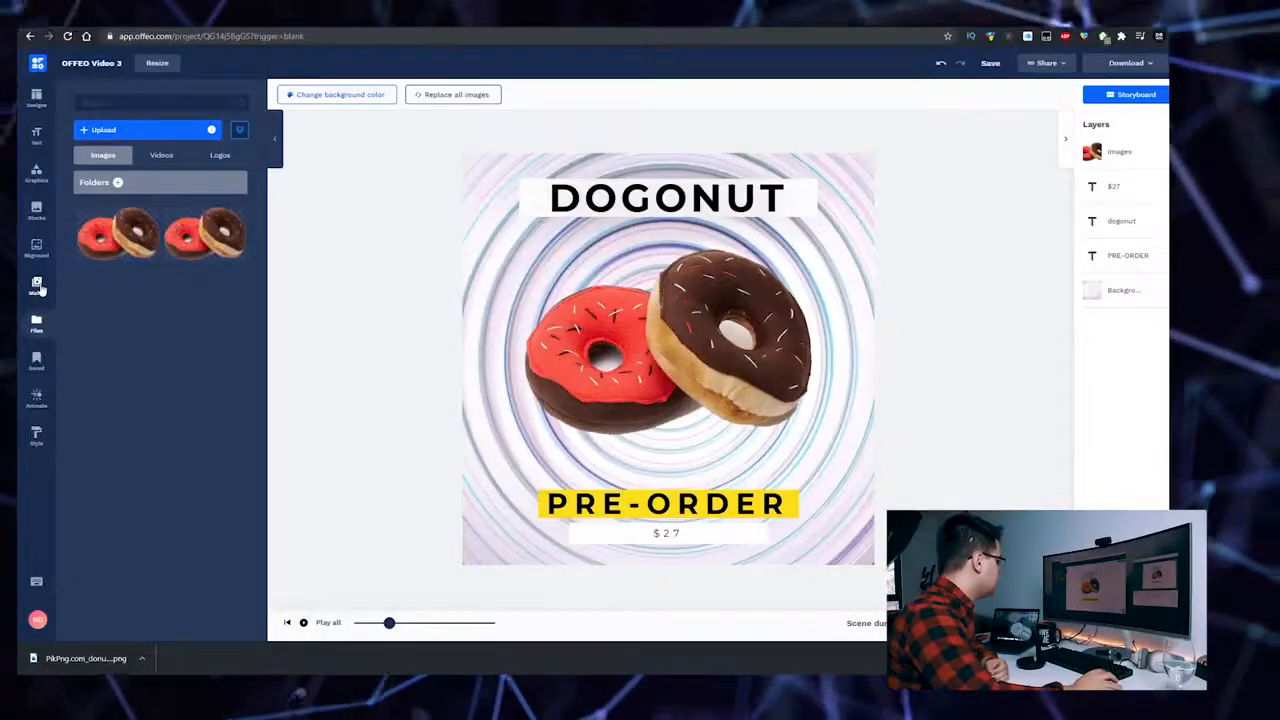
{"action": "left_click", "coordinate": [37, 285]}
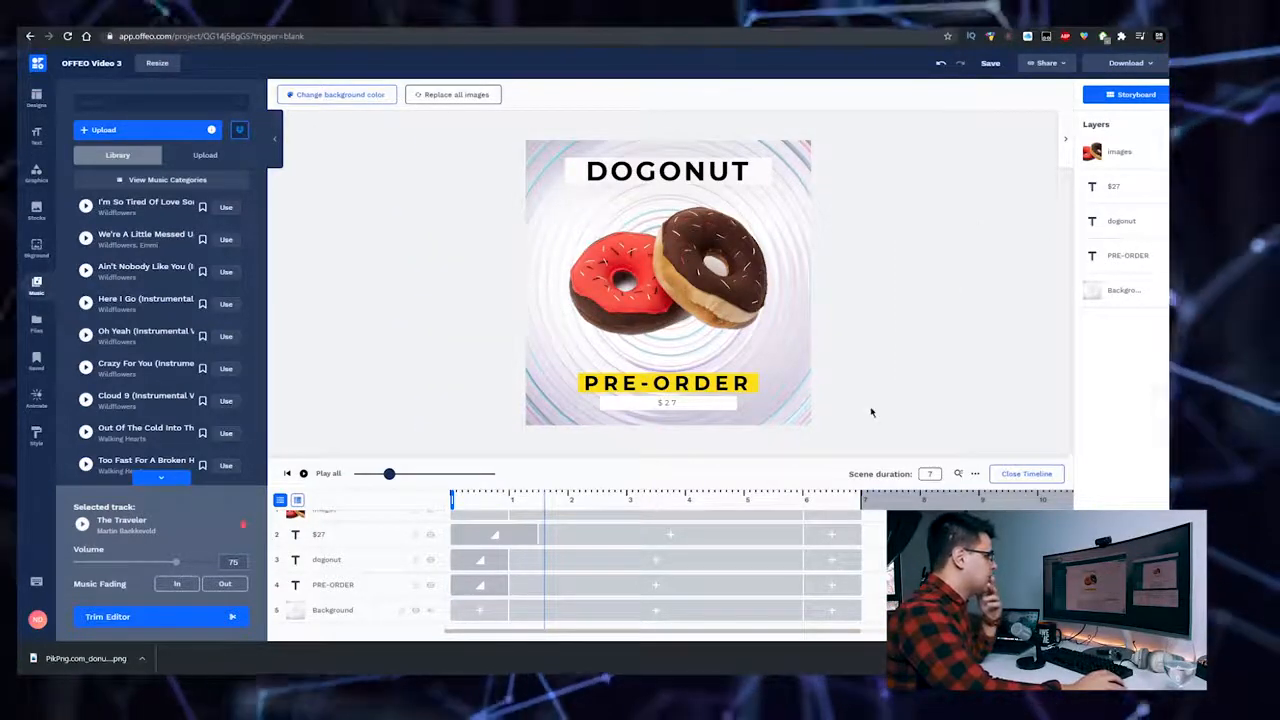
Add the related BACKYPAG Logo + Text scene to the storyboard, uploading the donut PNG as its logo.
{"action": "left_click", "coordinate": [1120, 95]}
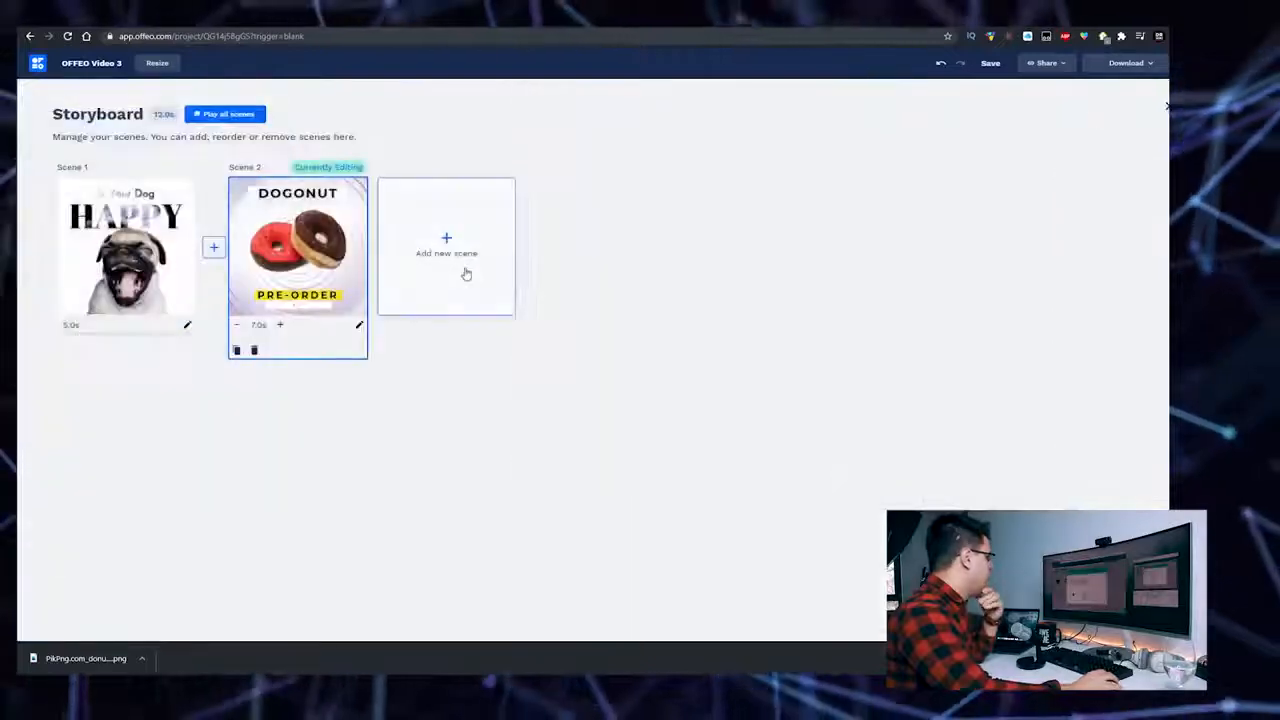
{"action": "left_click", "coordinate": [466, 268]}
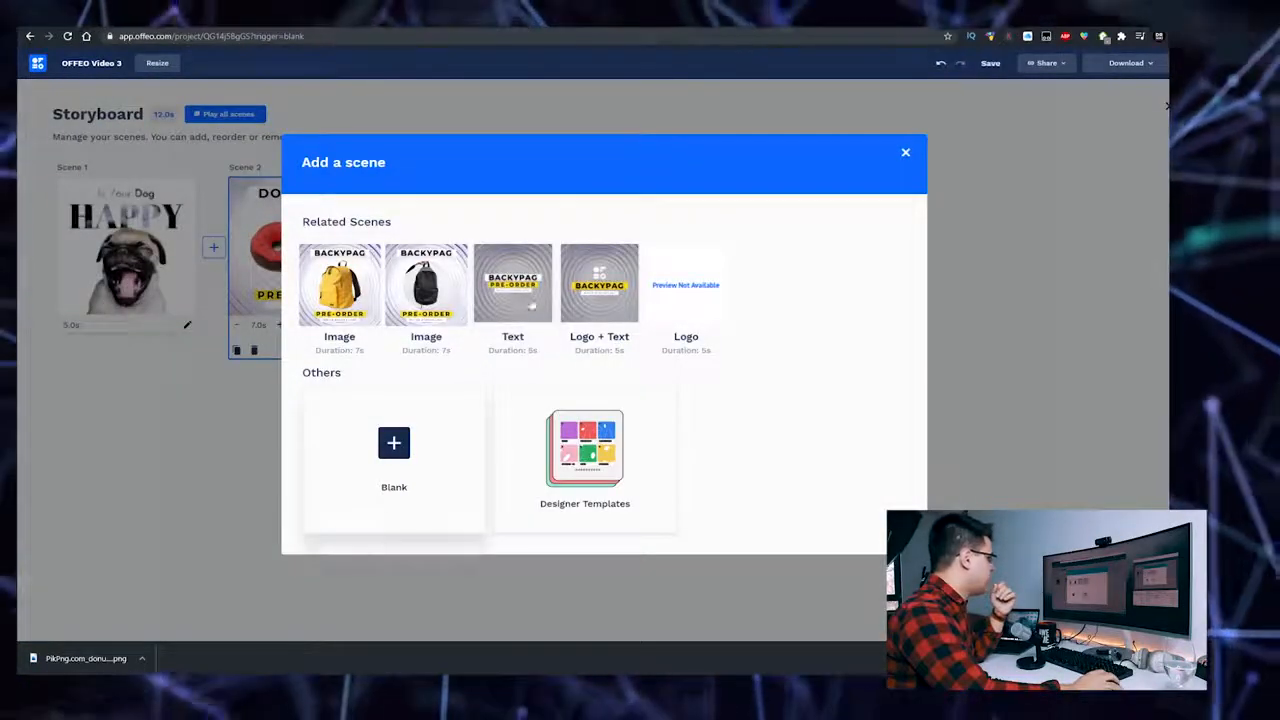
{"action": "left_click", "coordinate": [614, 288]}
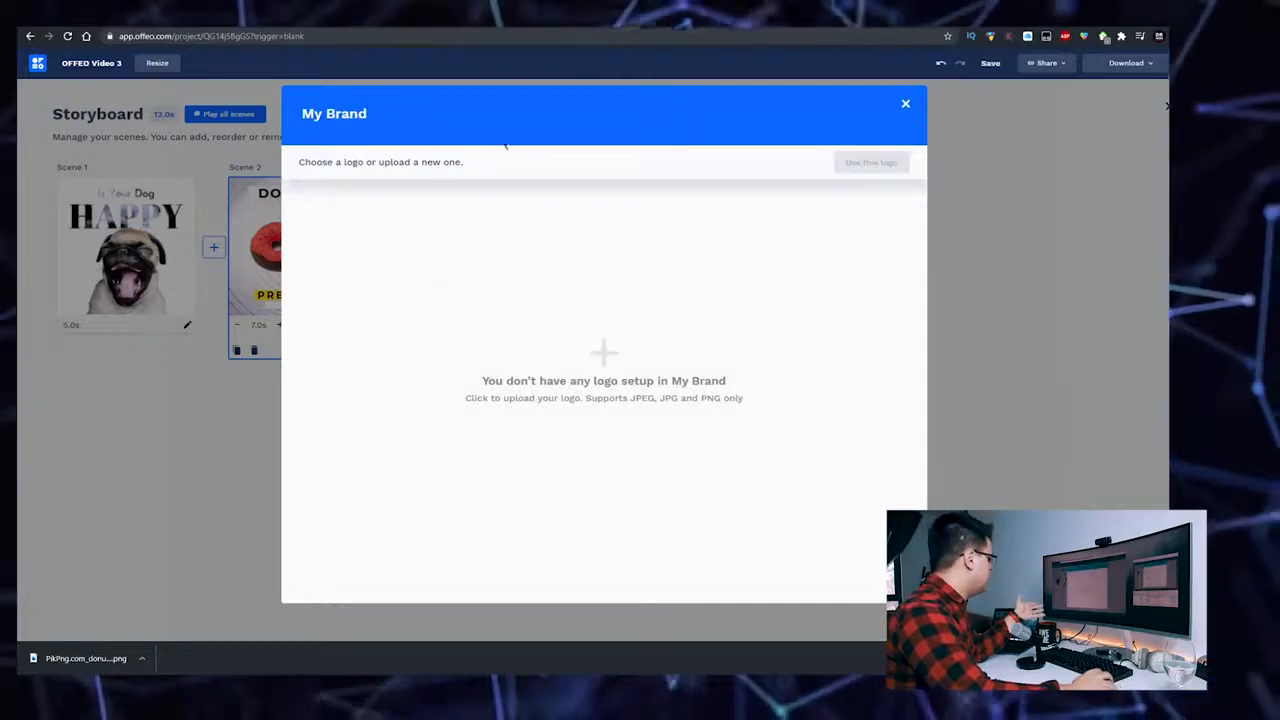
{"action": "left_click_drag", "start_coordinate": [66, 669], "coordinate": [551, 318]}
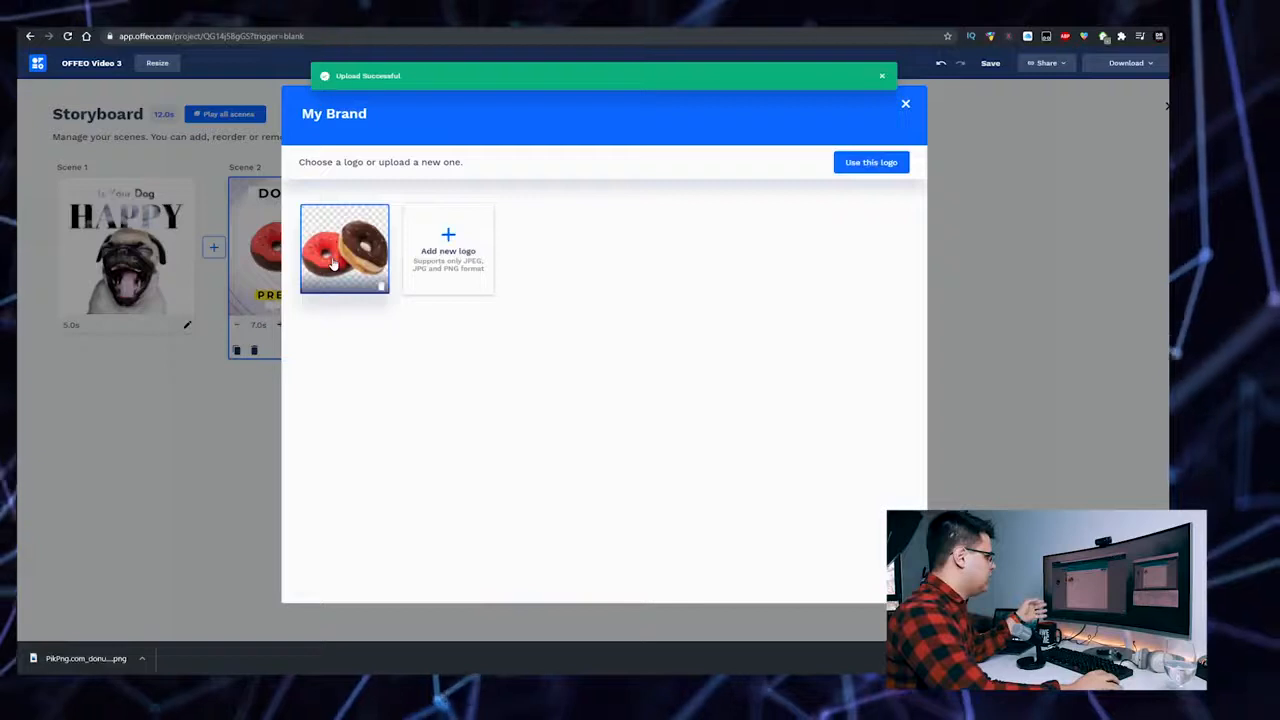
{"action": "left_click", "coordinate": [885, 160]}
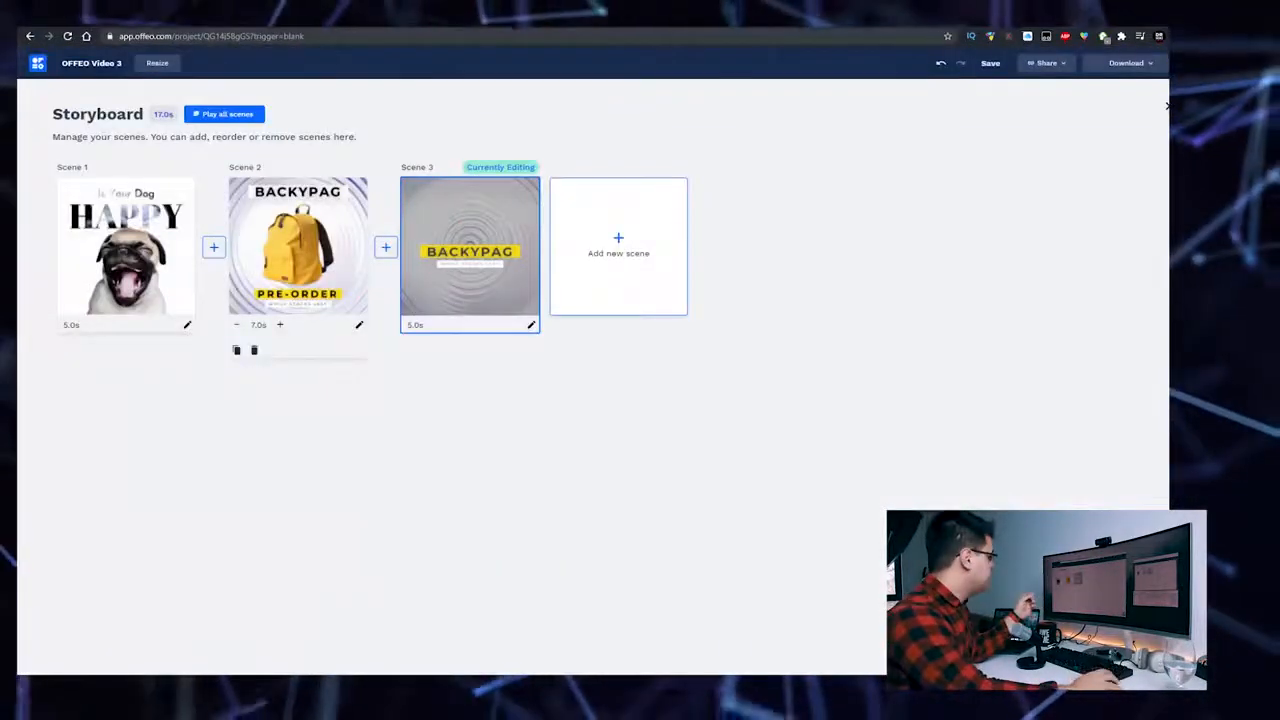
Open scene 3 and change its BACKYPAG heading to "50%".
{"action": "left_click", "coordinate": [466, 275]}
{"action": "double_click", "coordinate": [678, 312]}
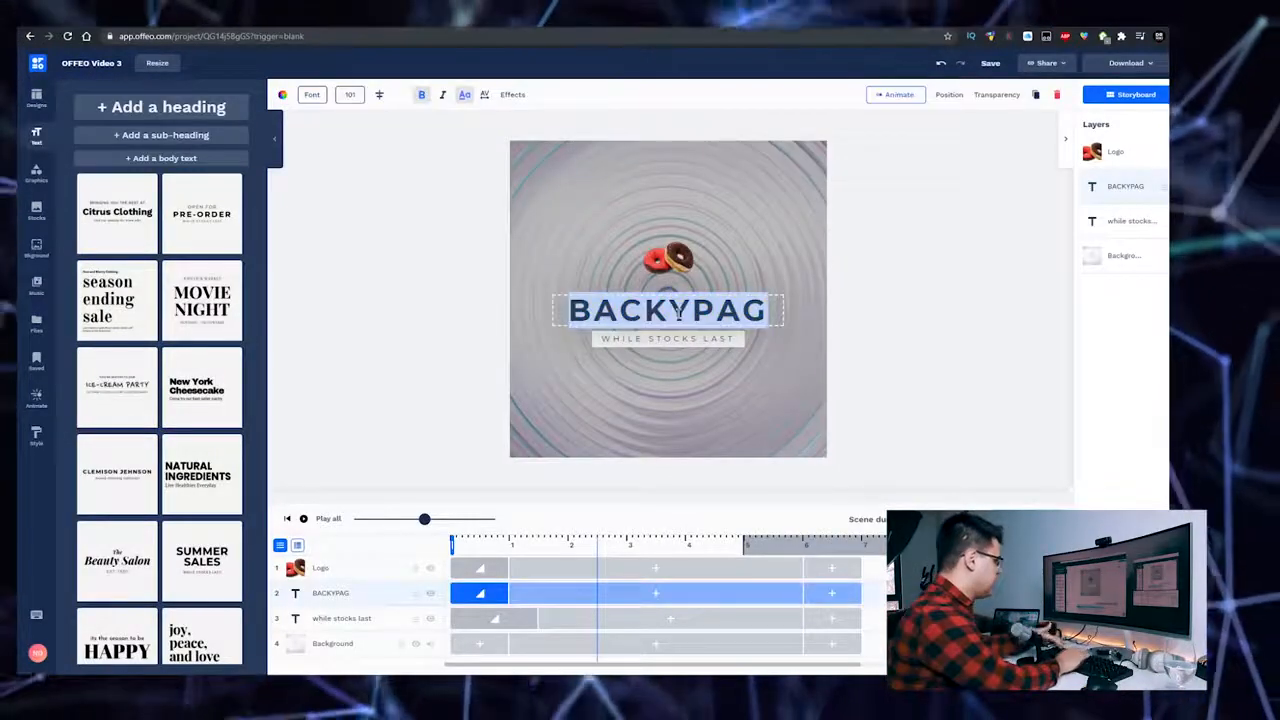
{"action": "type", "text": "50%"}
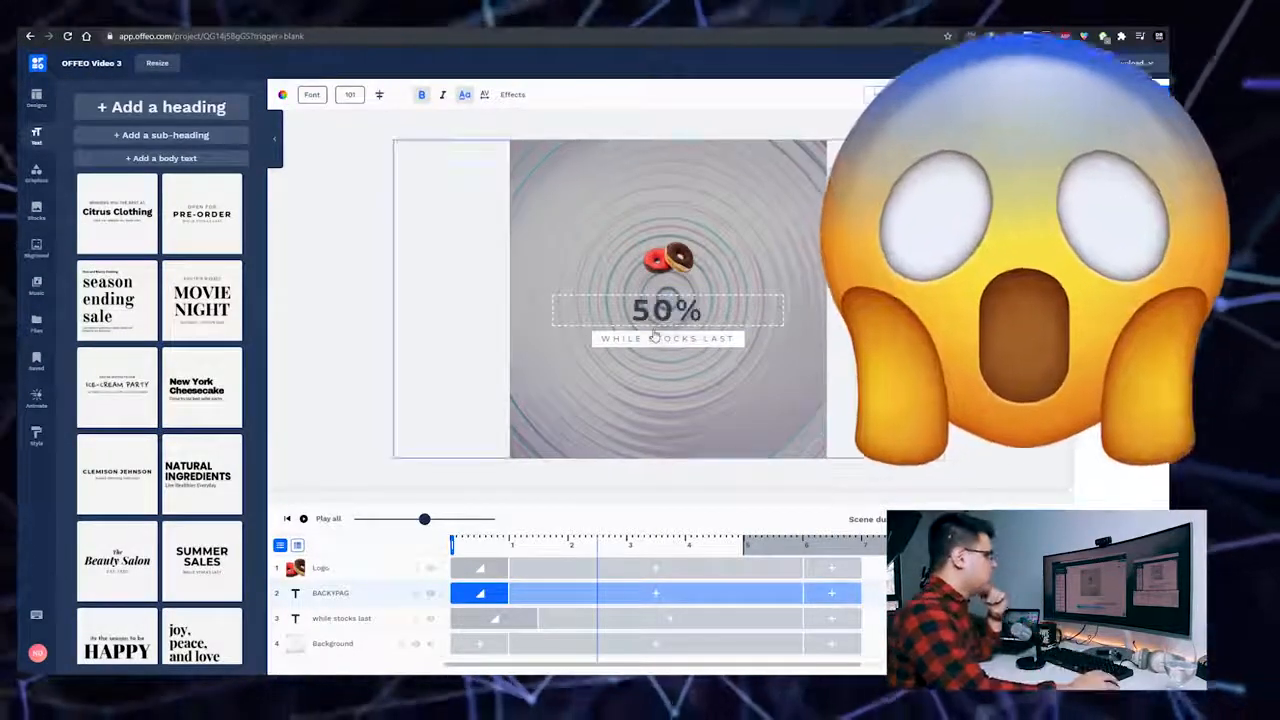
{"action": "left_click", "coordinate": [1001, 306]}
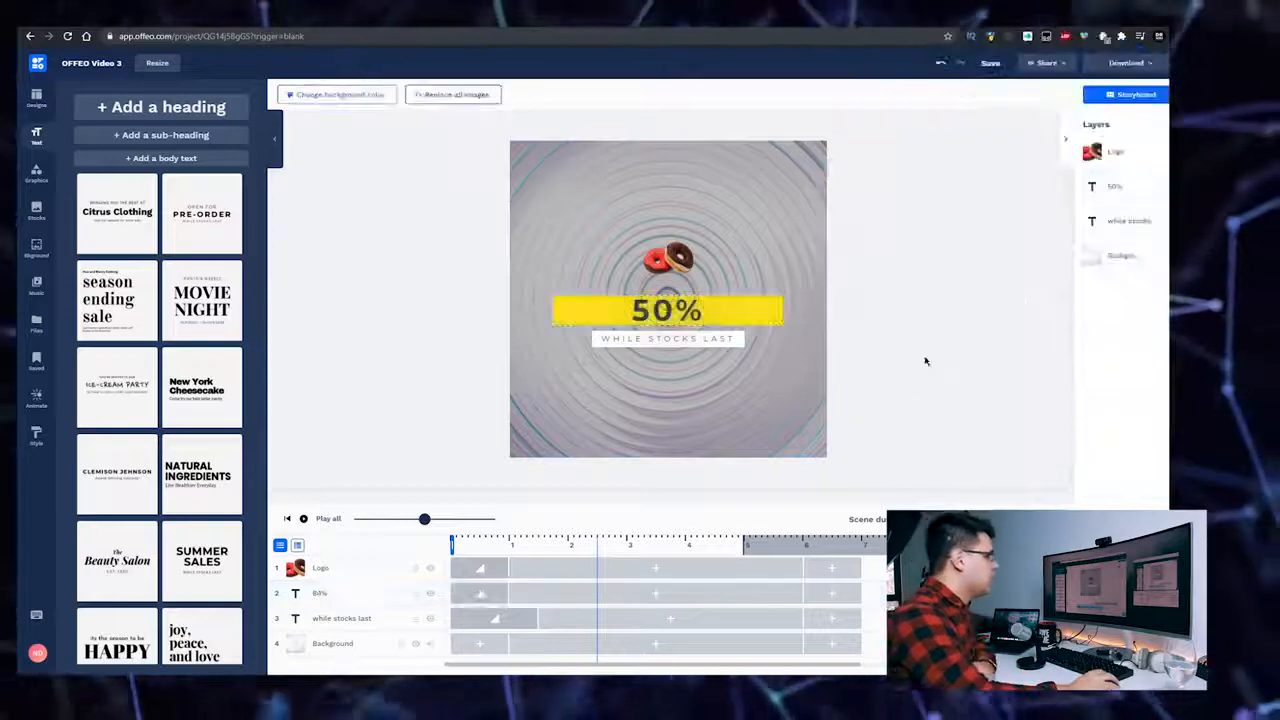
Review scene 1 and the order of the three scenes in the storyboard.
{"action": "left_click", "coordinate": [1120, 100]}
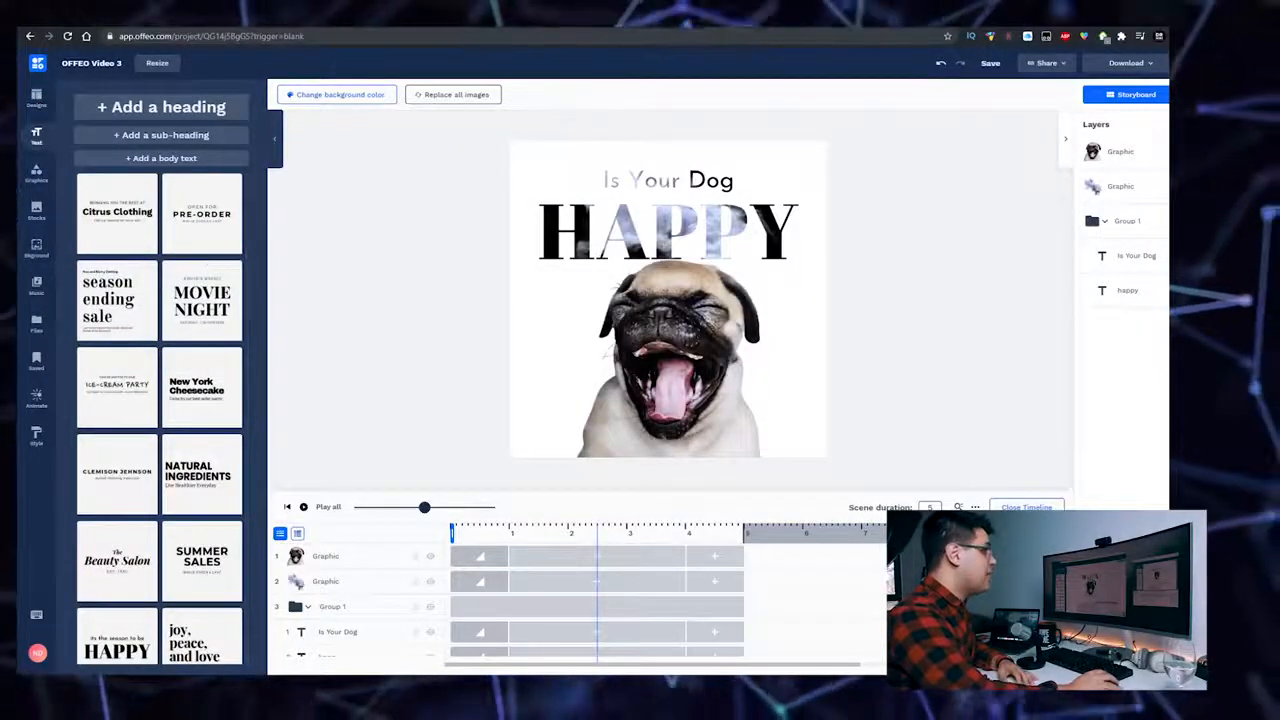
{"action": "left_click", "coordinate": [1152, 95]}
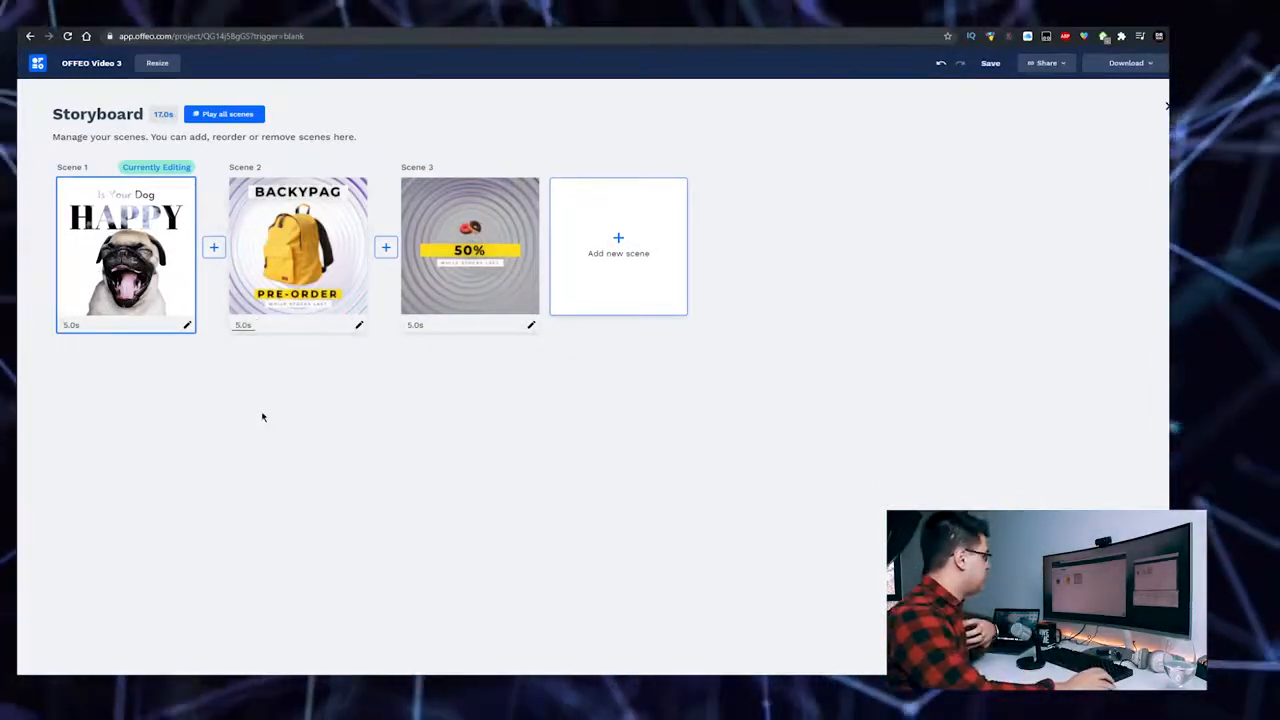
{"action": "mouse_move", "coordinate": [147, 283]}
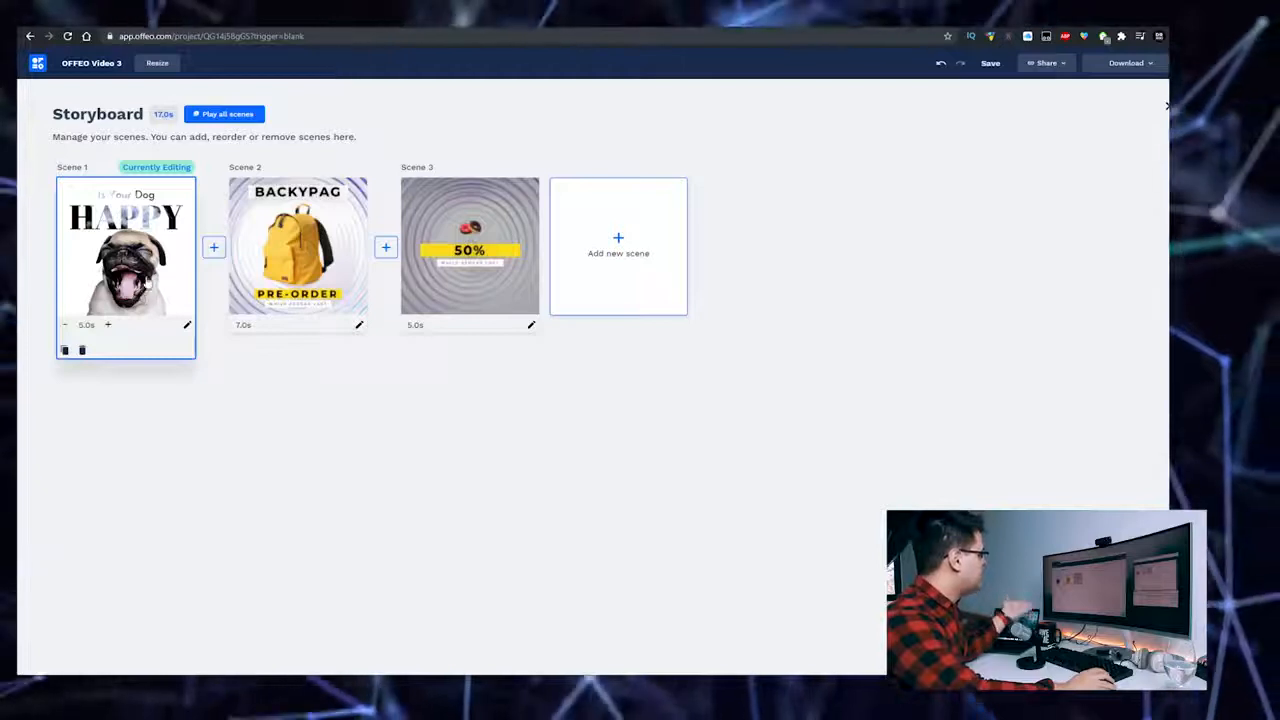
{"action": "mouse_move", "coordinate": [318, 280]}
{"action": "mouse_move", "coordinate": [430, 285]}
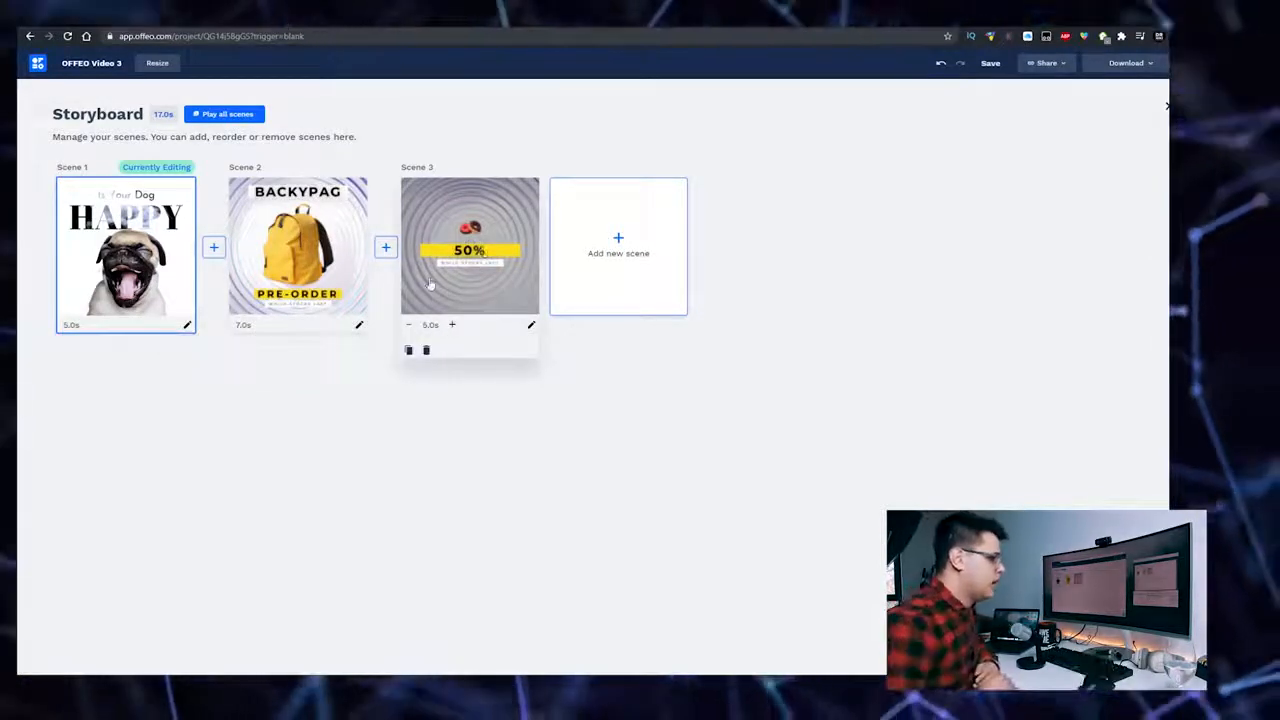